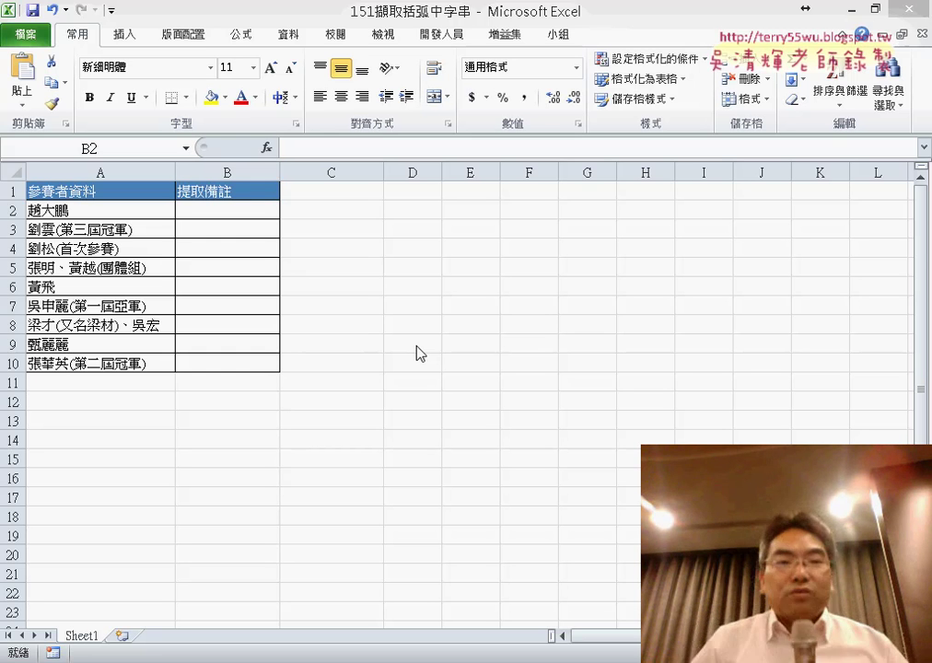
- Highlight the bracketed note inside A3's text, then select cell B3
left_click(131, 228)
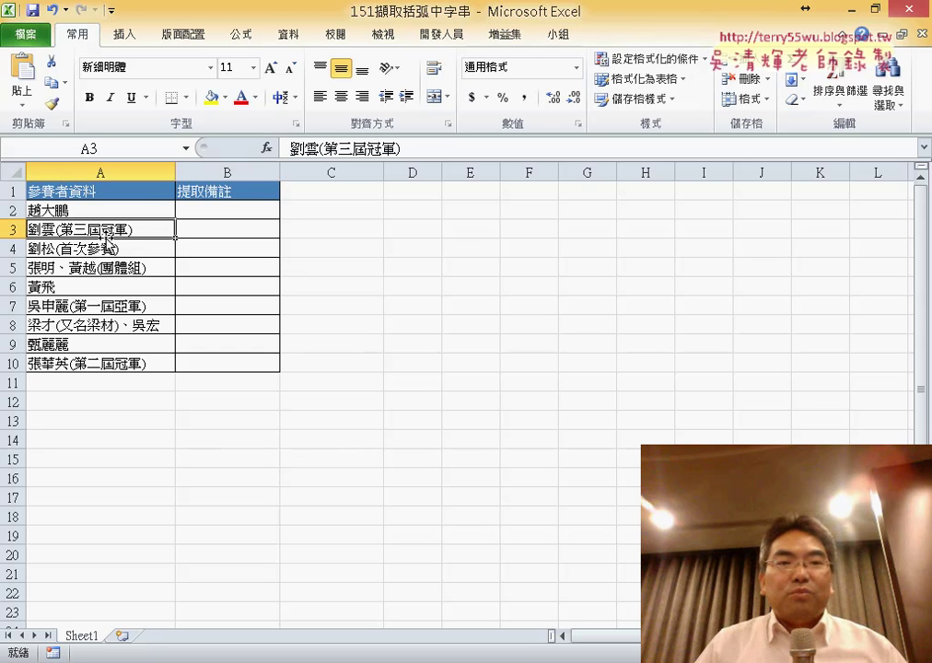
double_click(101, 229)
left_click_drag(58, 230, 131, 229)
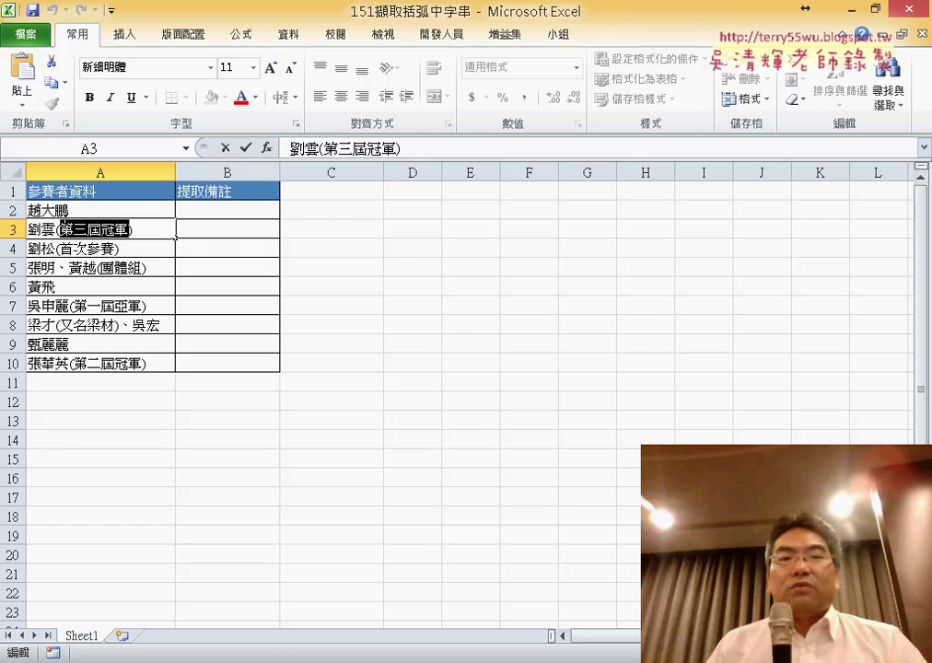
left_click(65, 236)
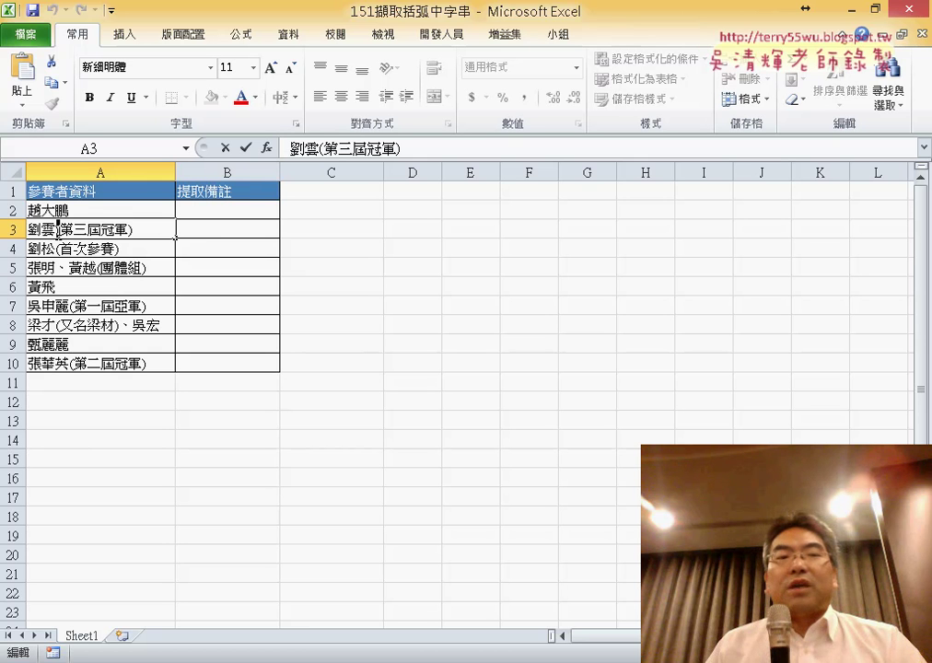
left_click(223, 232)
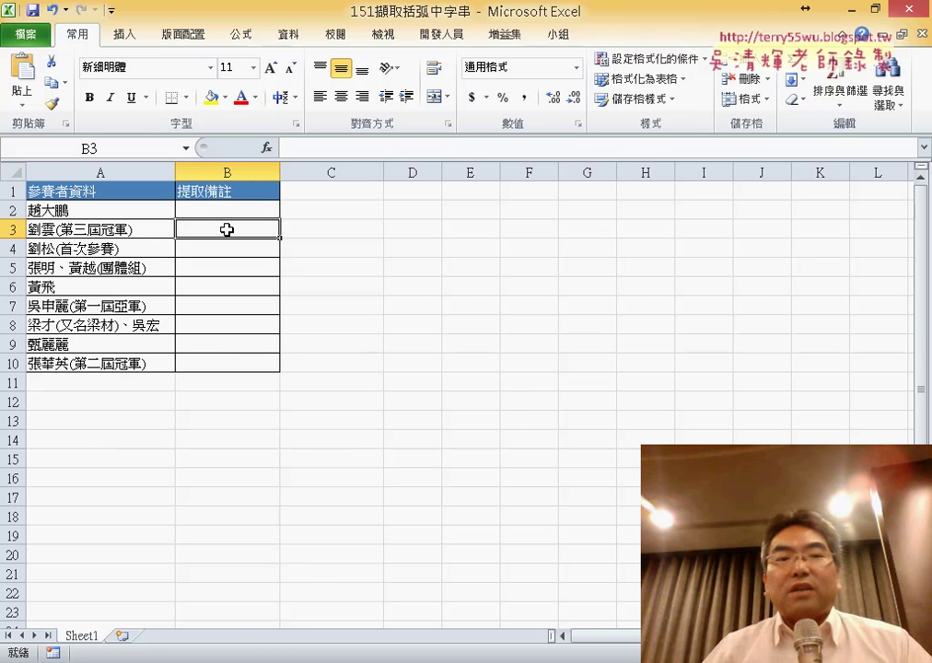
- Insert the MID function into B3 from the 文字 (text) category
left_click(266, 148)
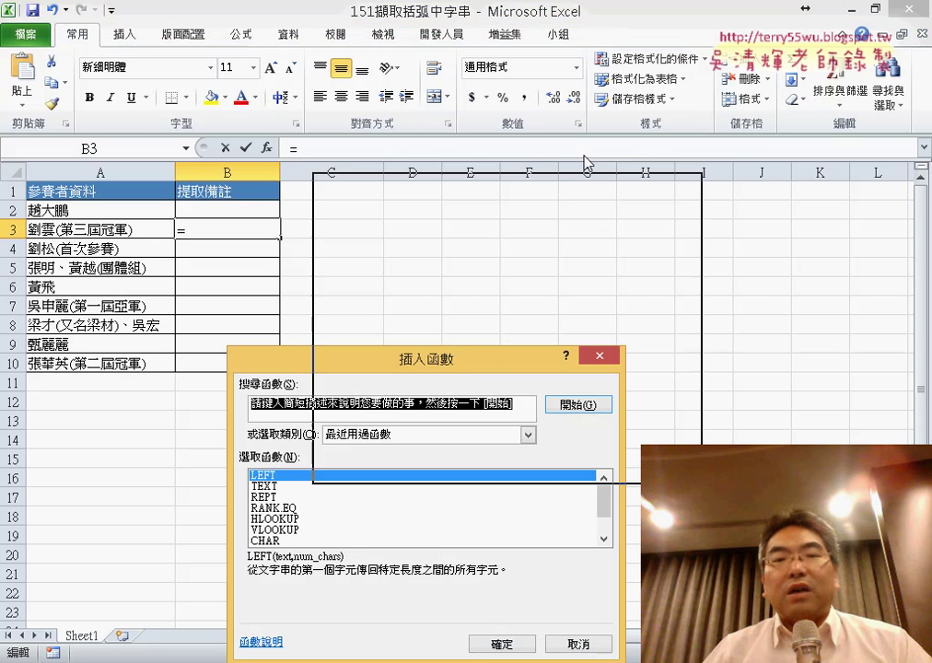
left_click_drag(491, 351, 609, 85)
left_click(557, 170)
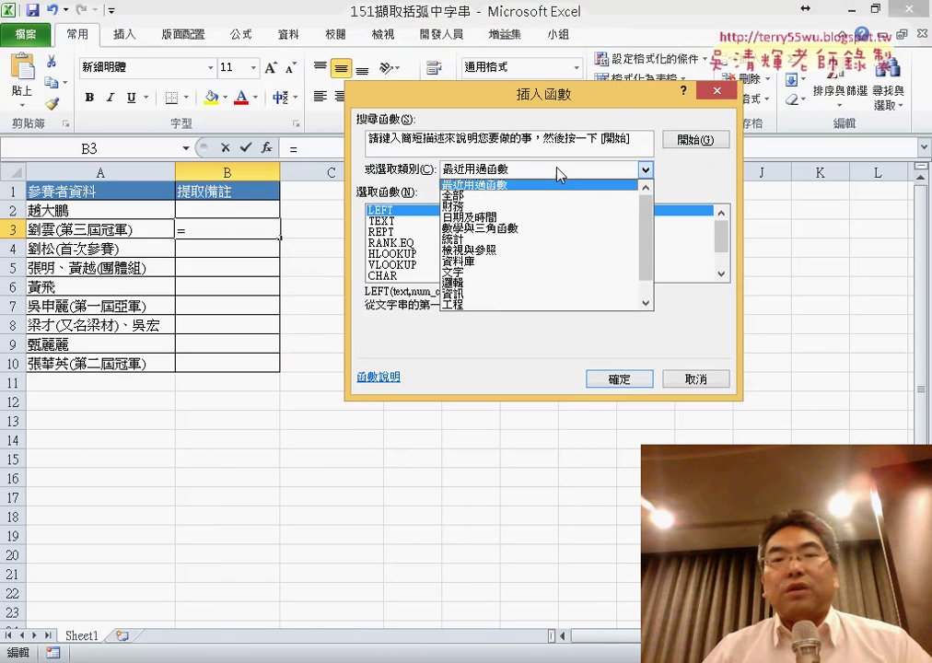
left_click(547, 272)
scroll(721, 243, "down", 1)
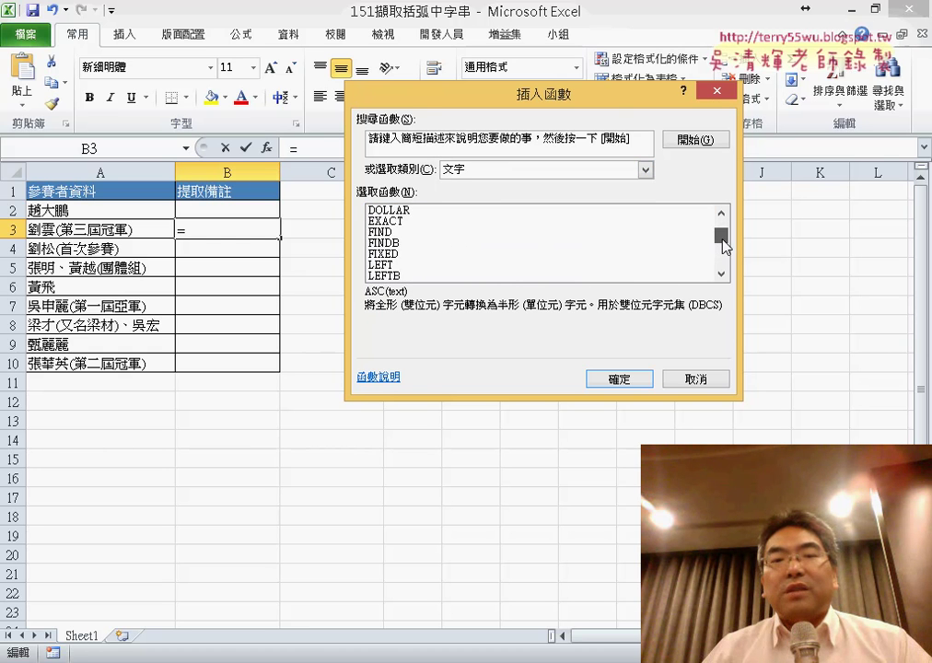
left_click_drag(721, 243, 725, 257)
double_click(378, 222)
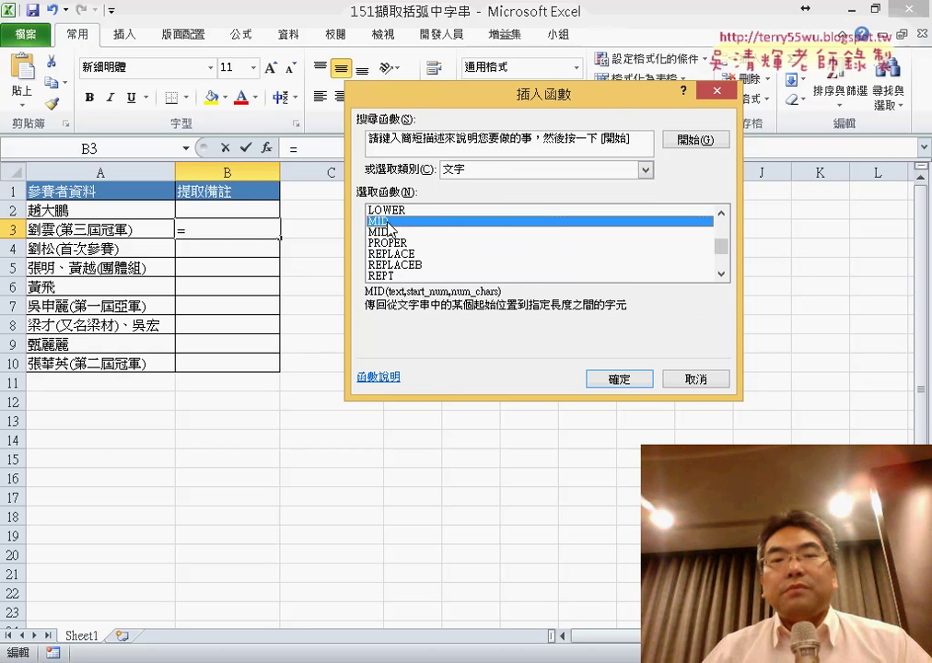
left_click_drag(457, 144, 534, 139)
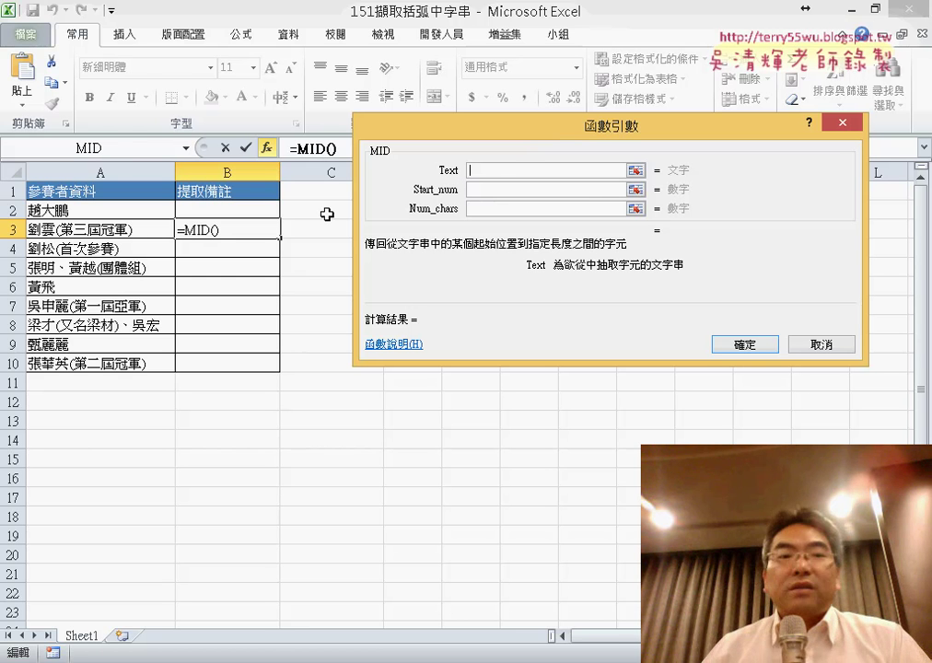
- Fill MID's arguments with Text A3, Start_num 4 and Num_chars 5, previewing 第三屆冠軍
left_click(120, 229)
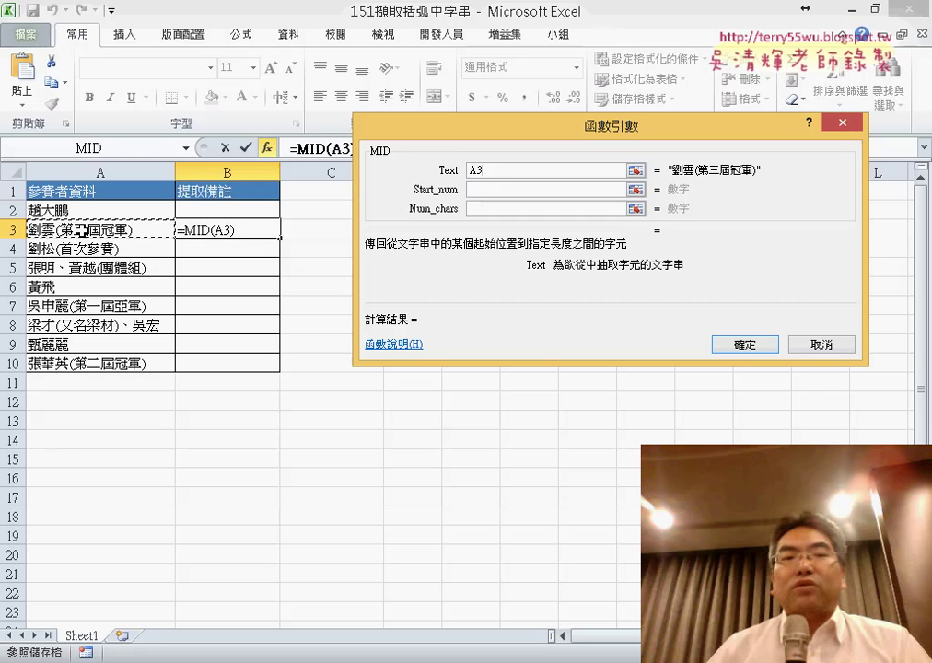
left_click(474, 189)
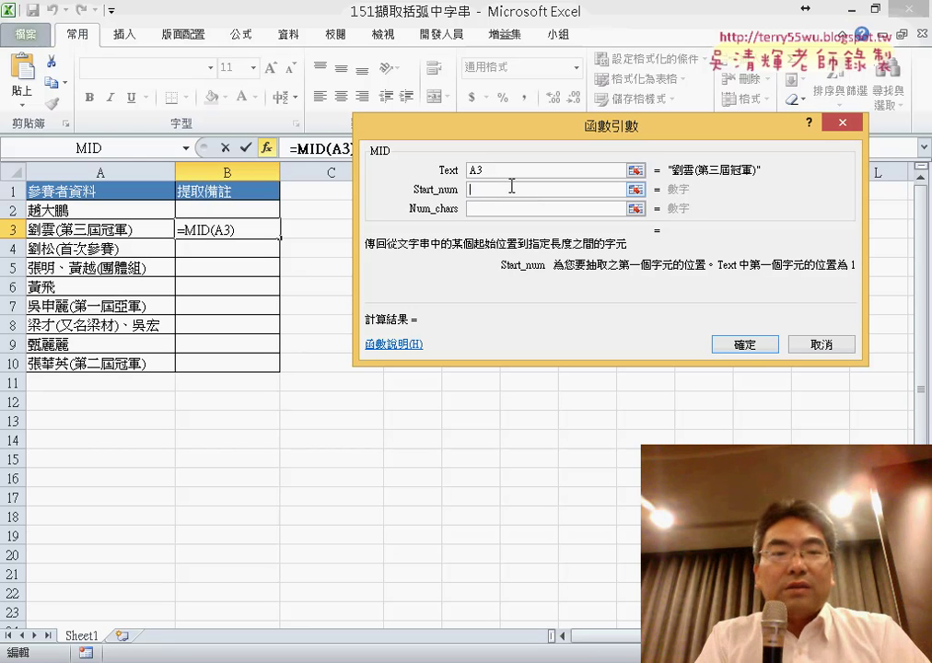
type("、")
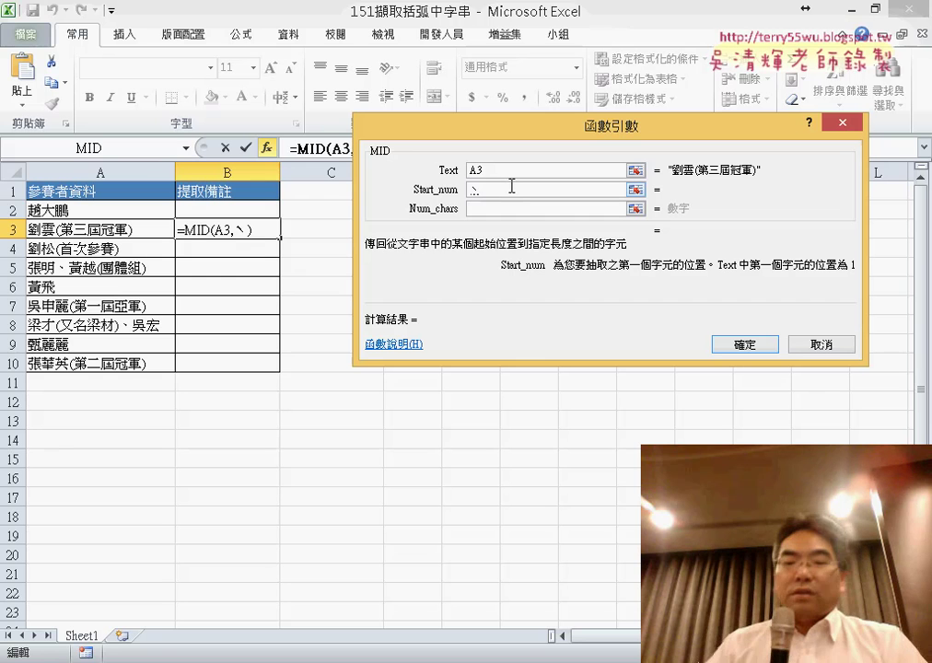
type("4")
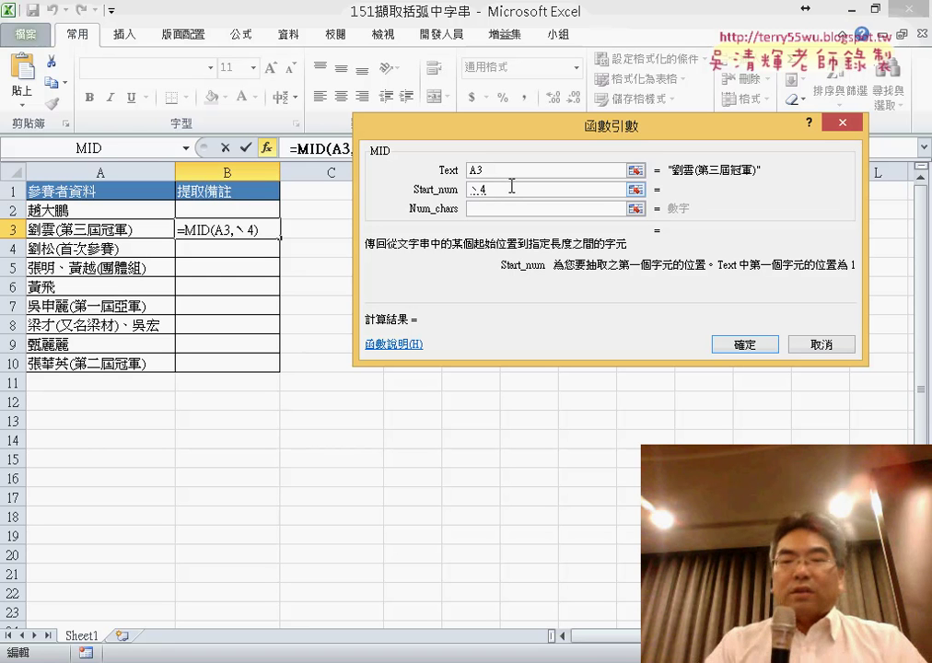
key("BackSpace")
key("BackSpace")
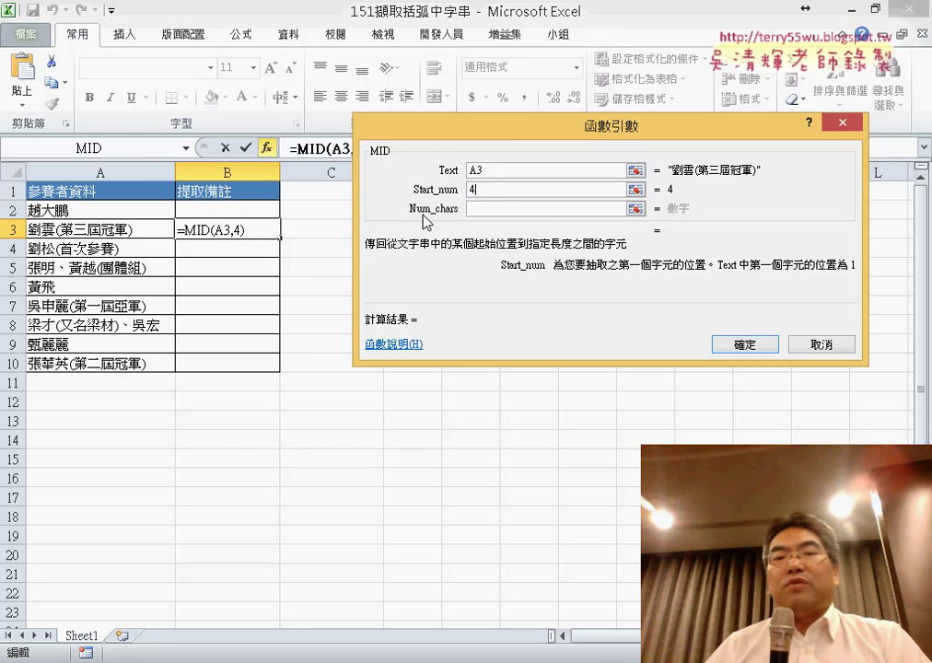
left_click(478, 210)
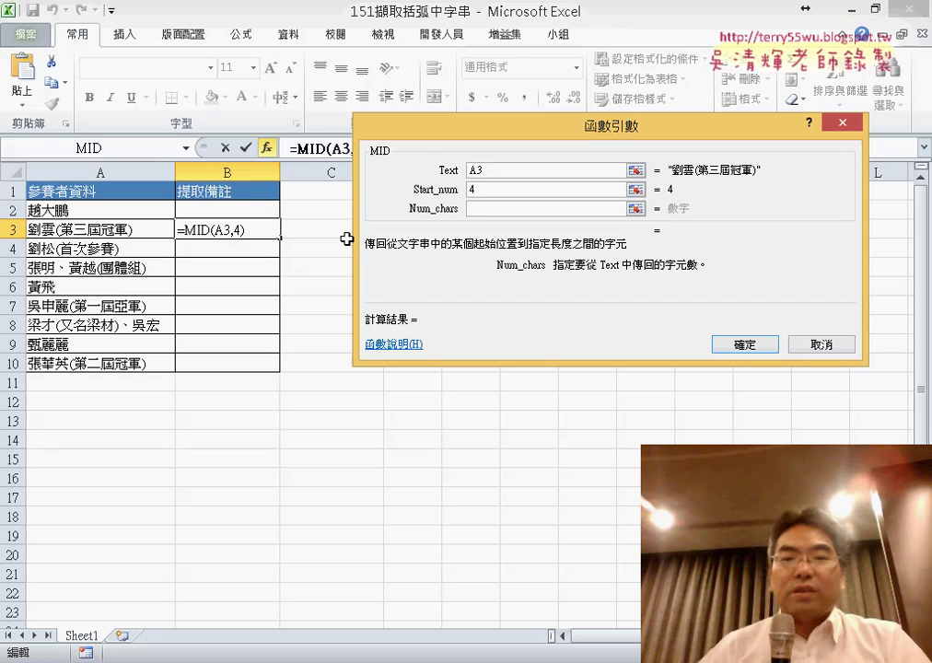
type("5")
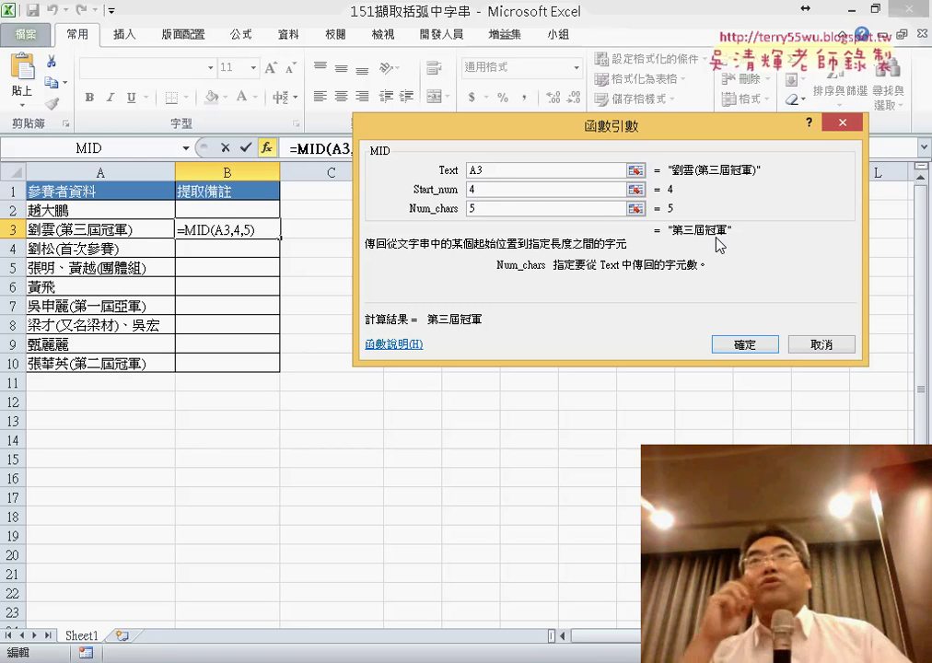
- Review the Start_num 4 and Num_chars 5 values, then cancel MID so B3 stays blank
left_click(488, 194)
double_click(485, 210)
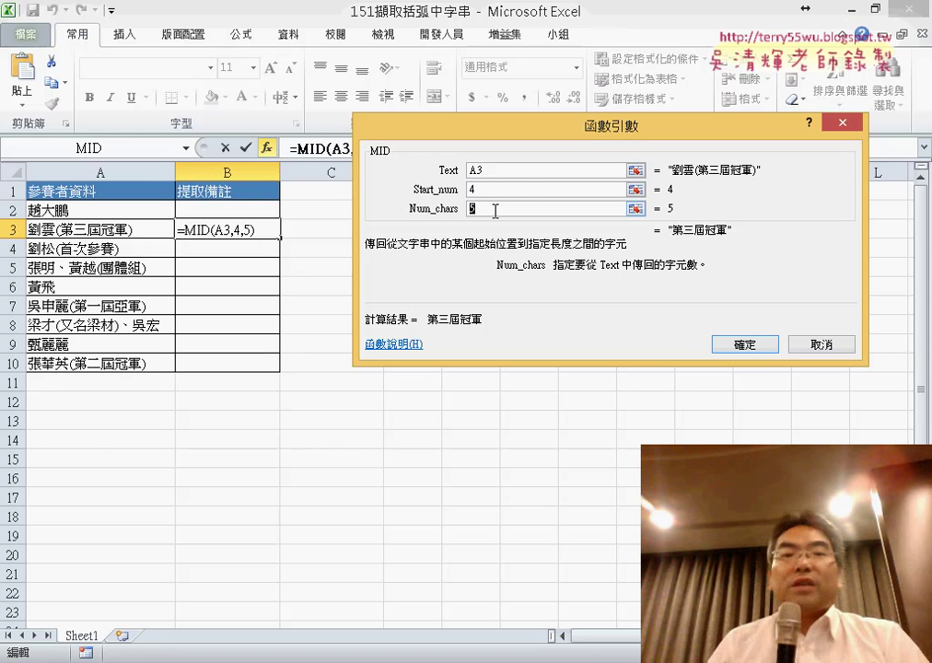
left_click(483, 190)
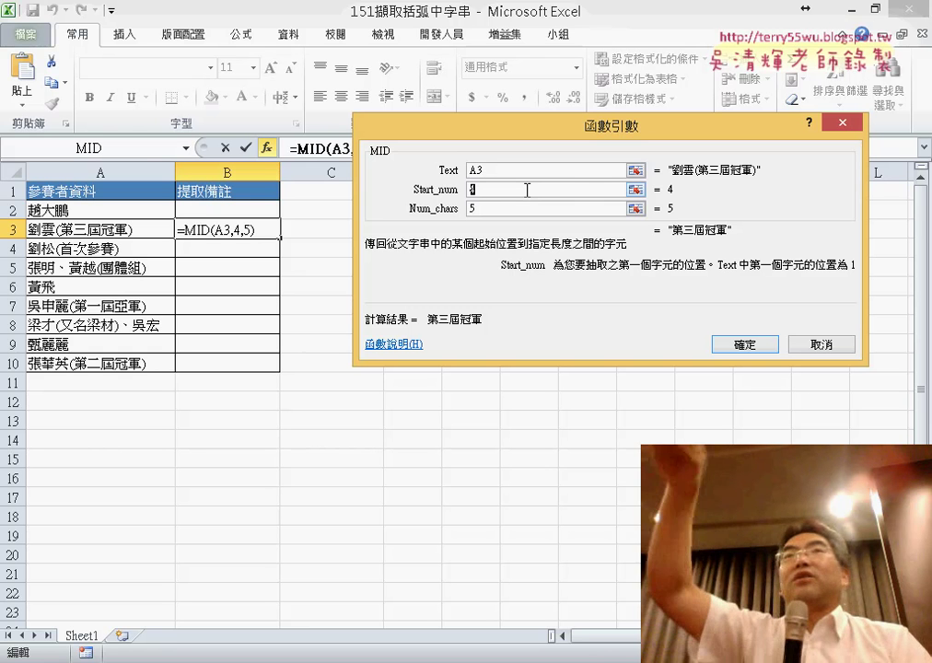
double_click(472, 211)
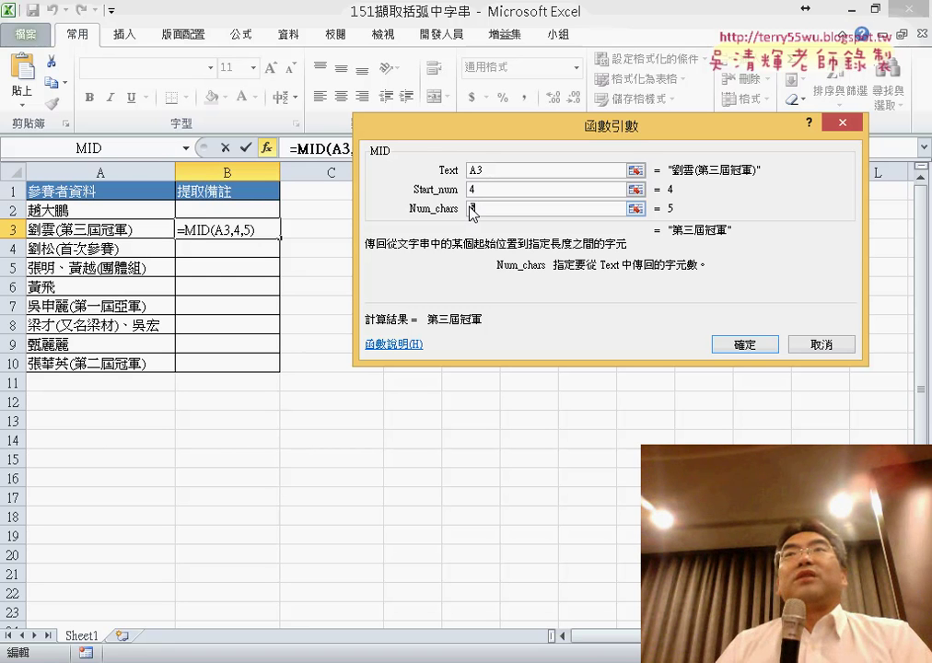
left_click(498, 189)
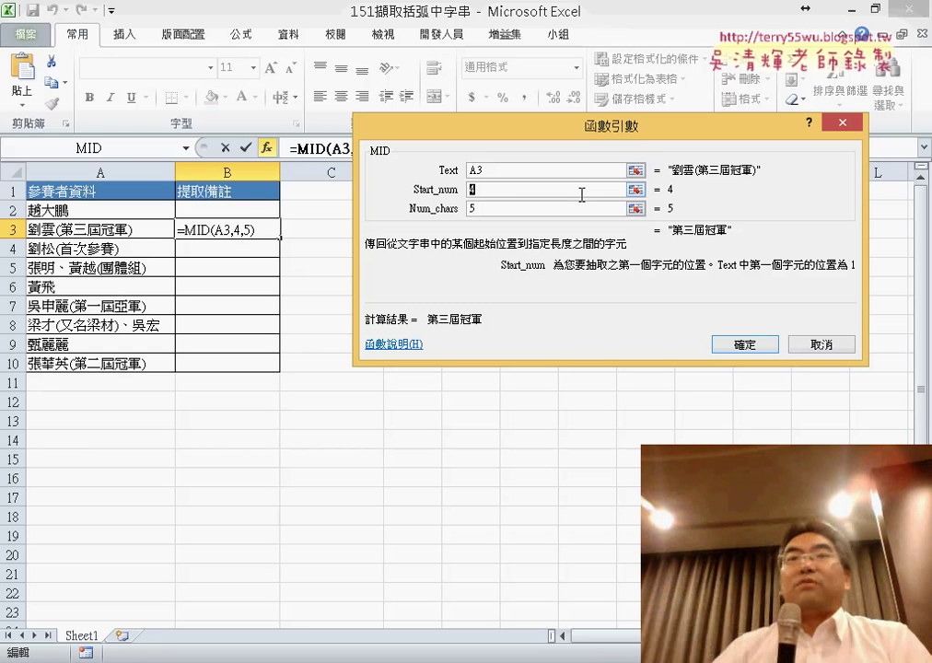
left_click(808, 346)
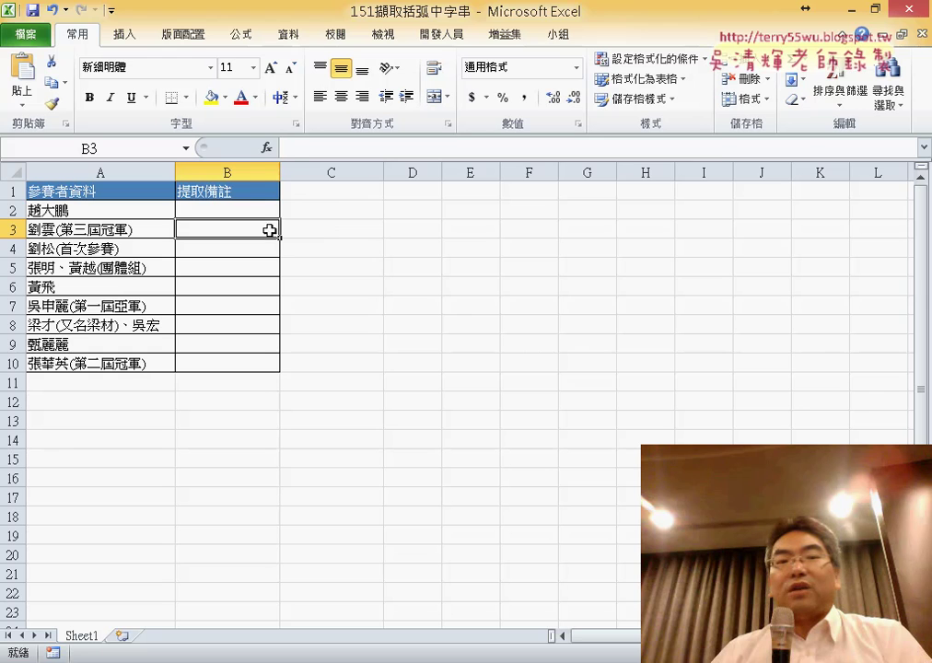
- Insert the FIND function into B3 from the text function list
left_click(268, 148)
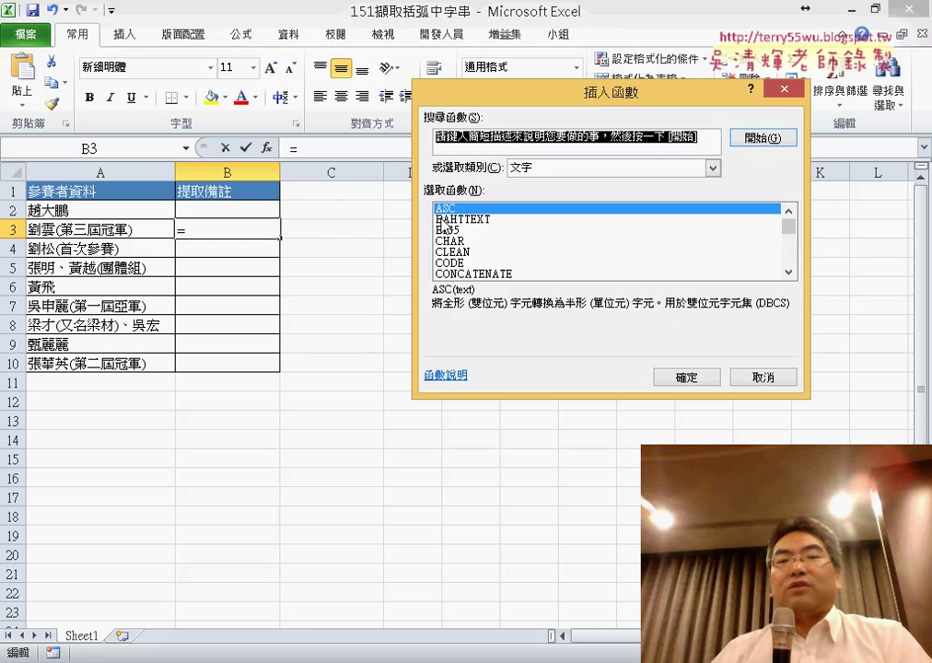
left_click_drag(784, 230, 791, 240)
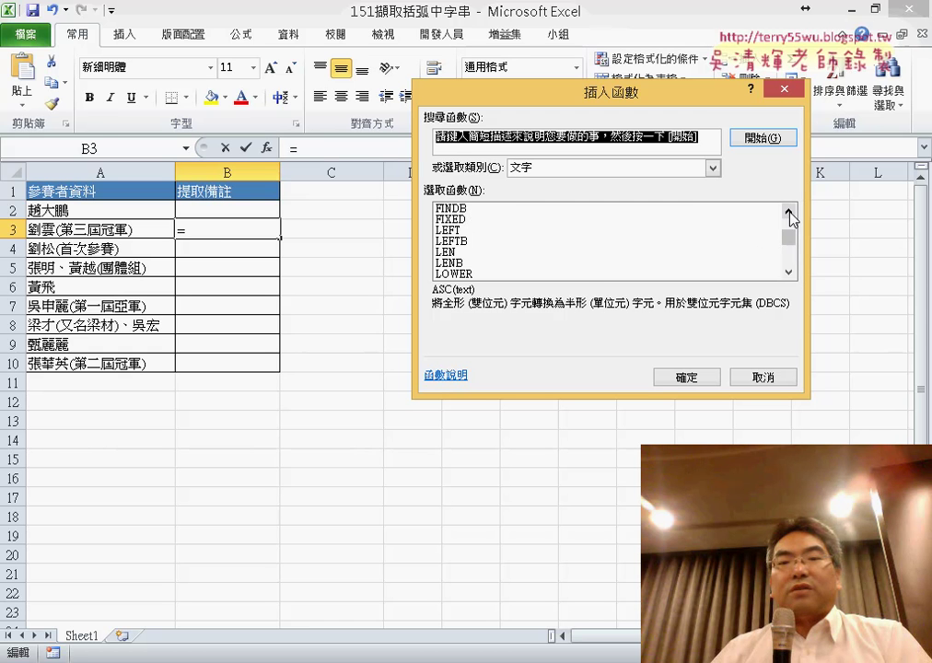
triple_click(790, 215)
left_click(467, 231)
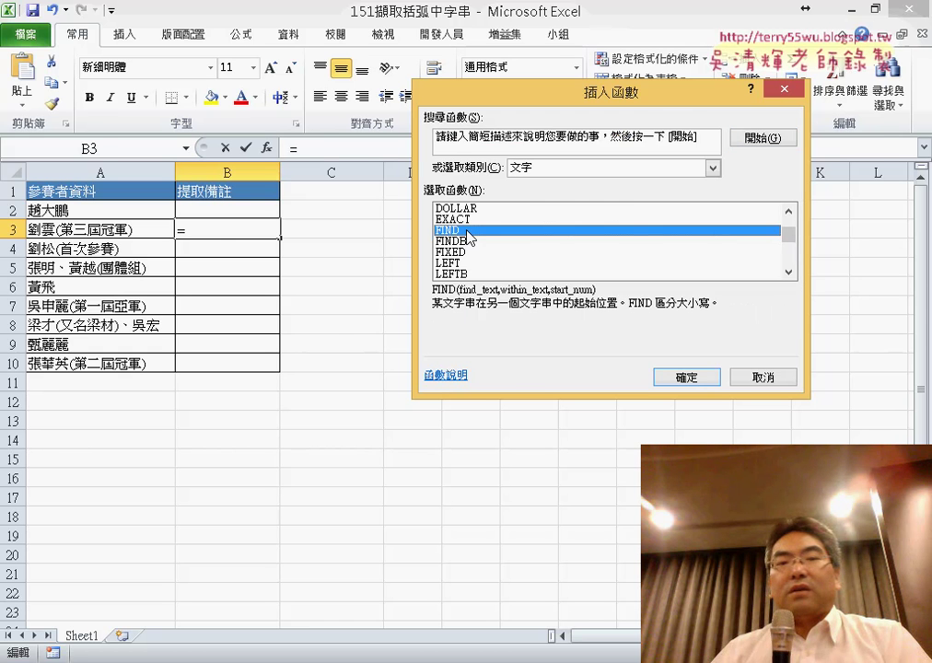
double_click(467, 231)
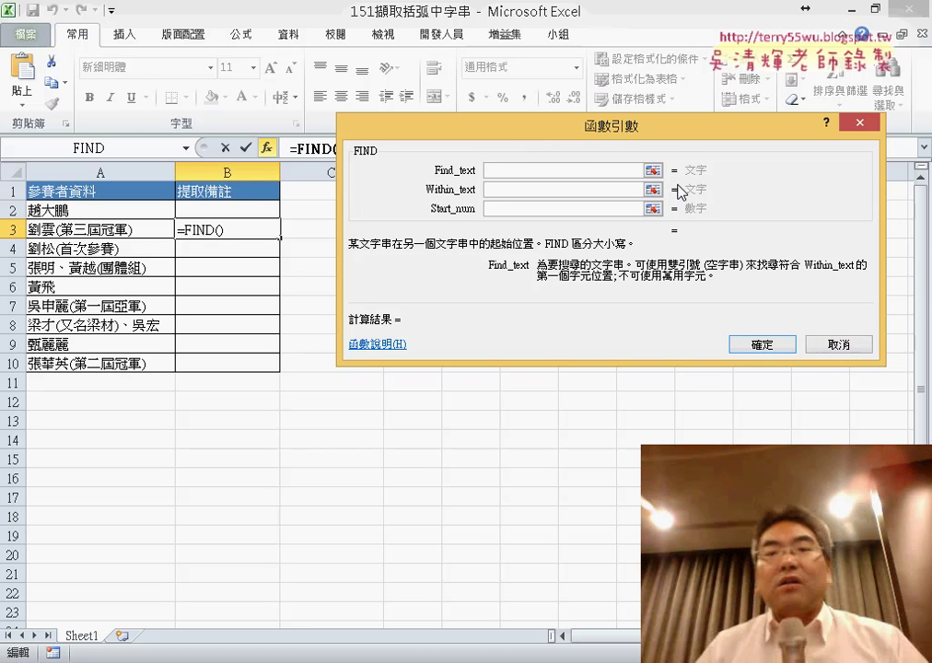
mouse_move(594, 132)
left_mouse_down()
mouse_move(569, 186)
mouse_move(550, 187)
left_mouse_up()
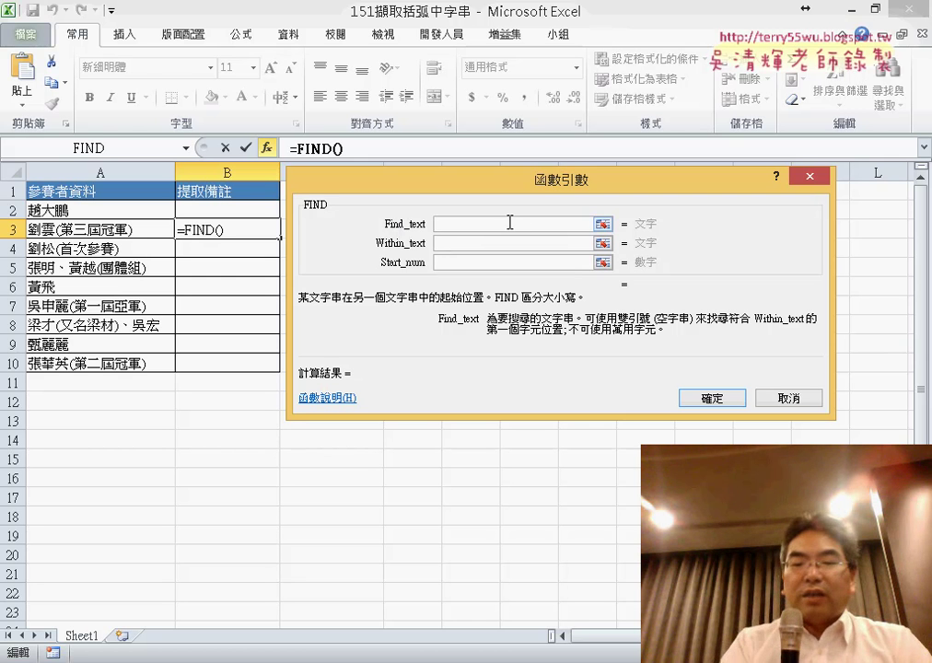
- Attempt to enter "(" as FIND's search text, then cancel the garbled FIND arguments
type("(")
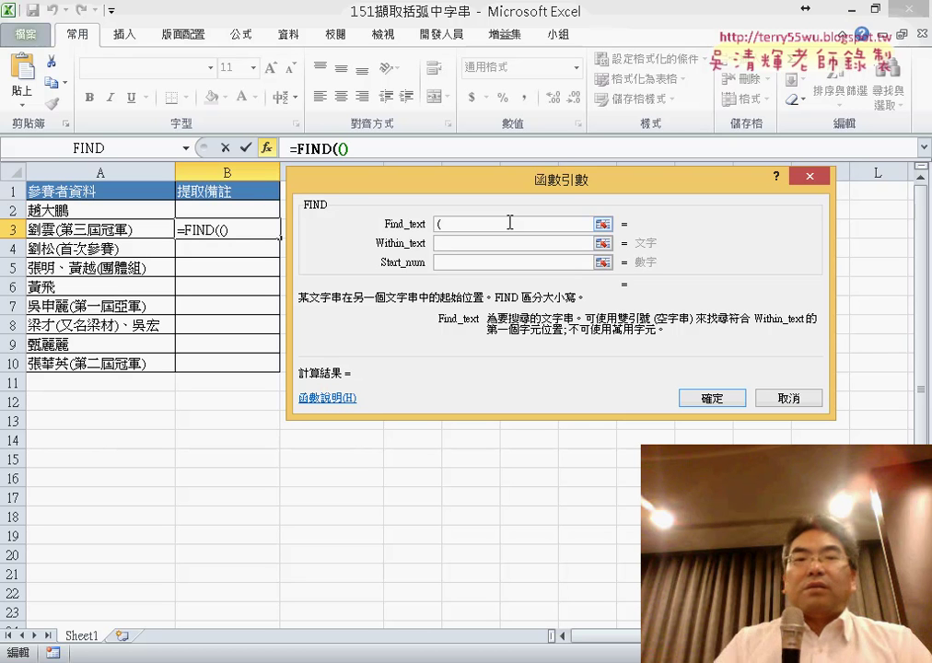
left_click(451, 244)
left_click(458, 228)
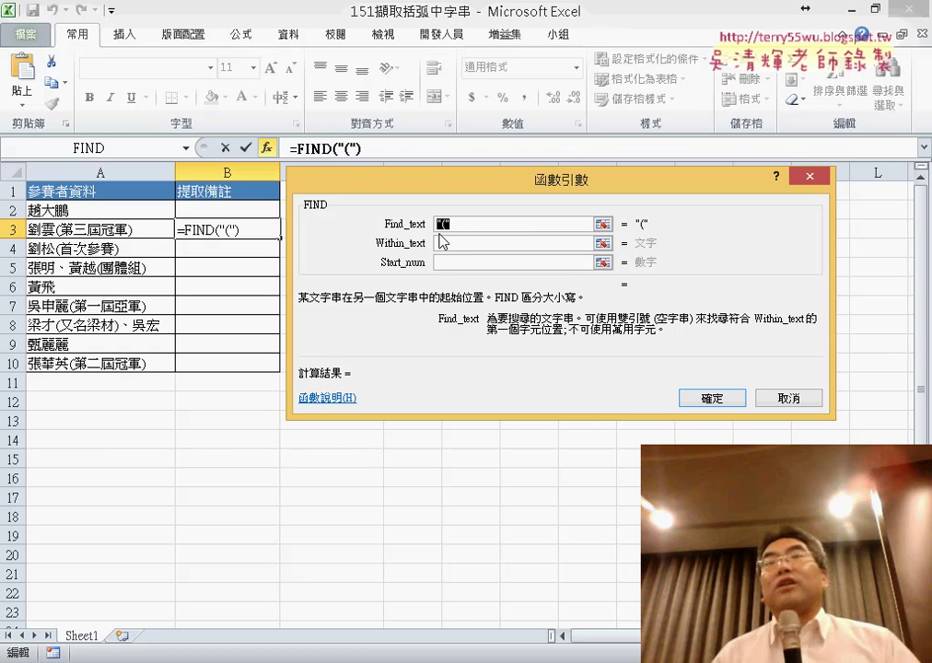
key("BackSpace")
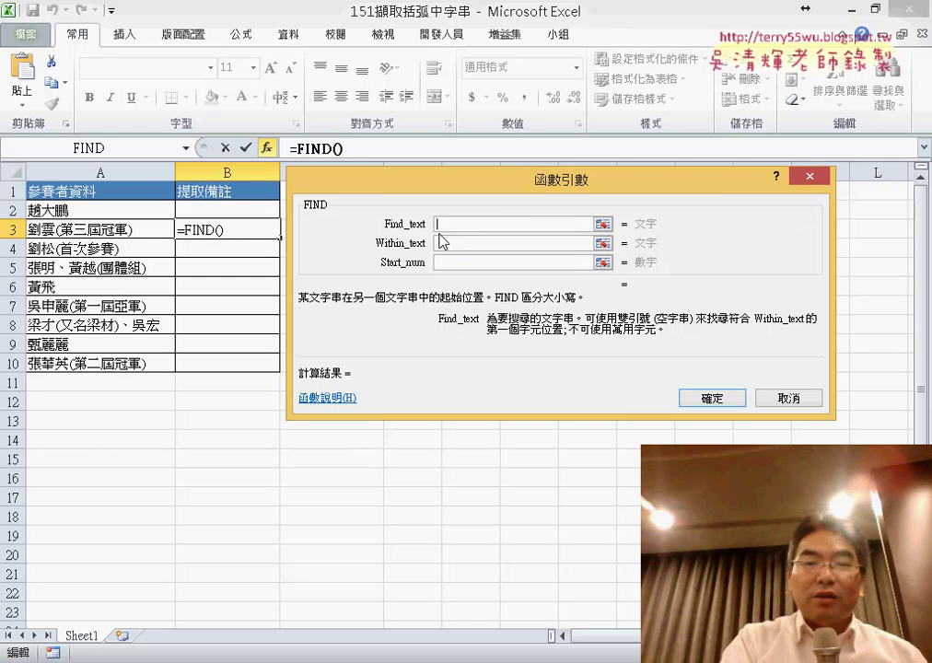
type("(")
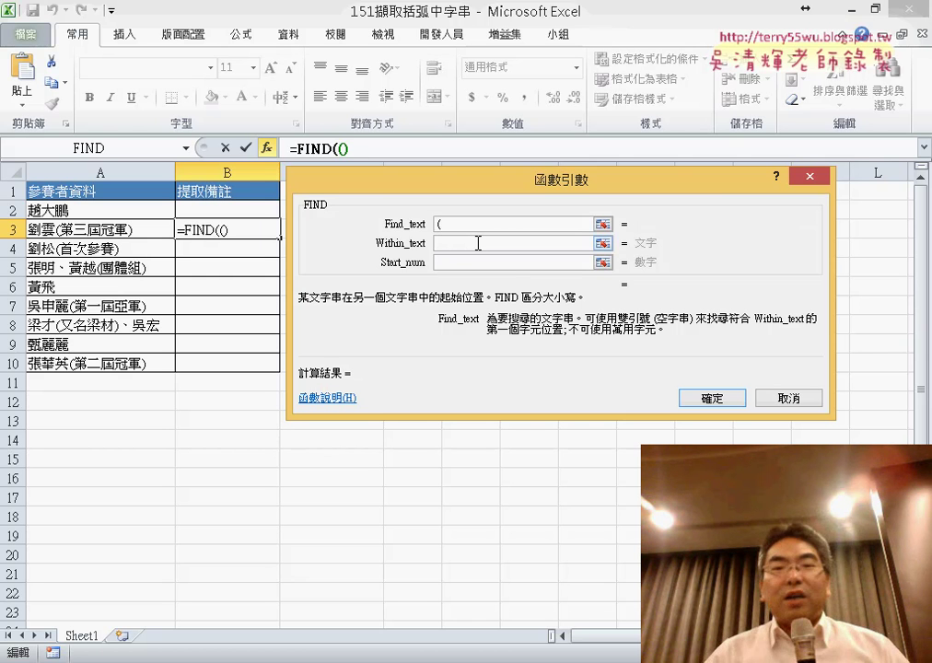
left_click(479, 243)
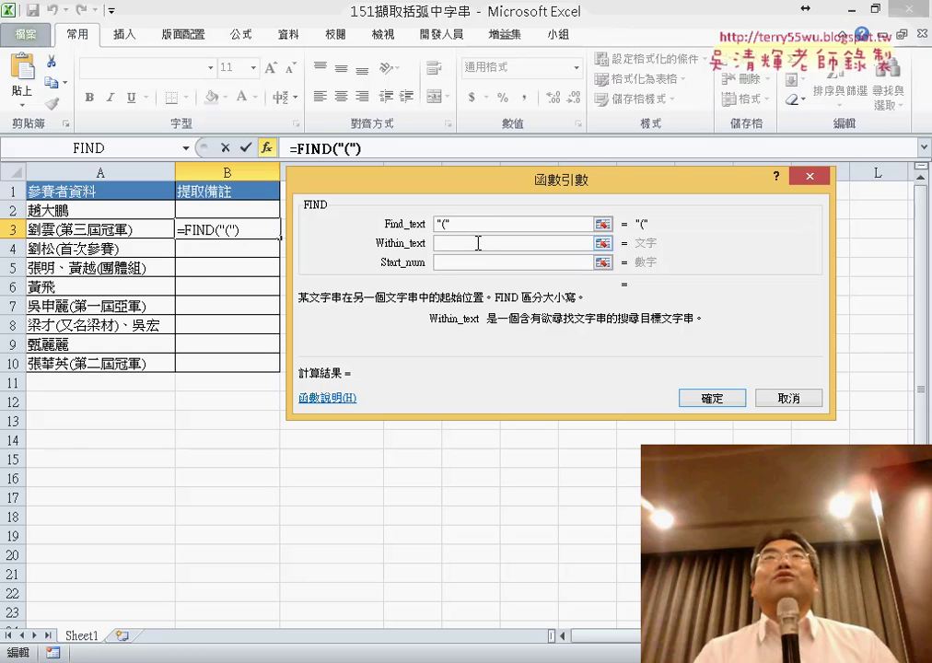
left_click(474, 227)
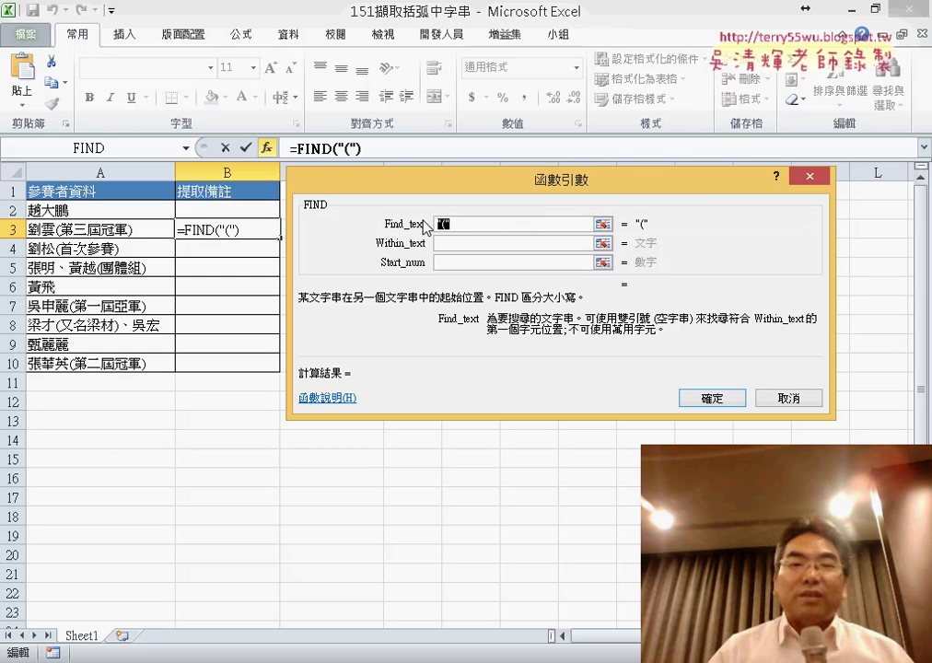
key("BackSpace")
key("BackSpace")
type("(")
key("shift+Page_Down")
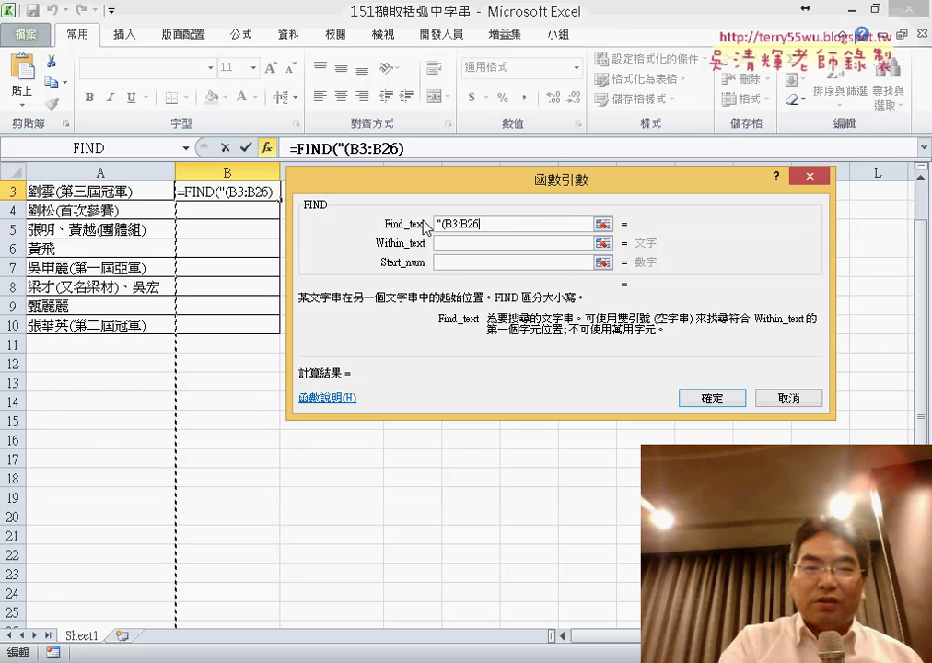
left_click(814, 408)
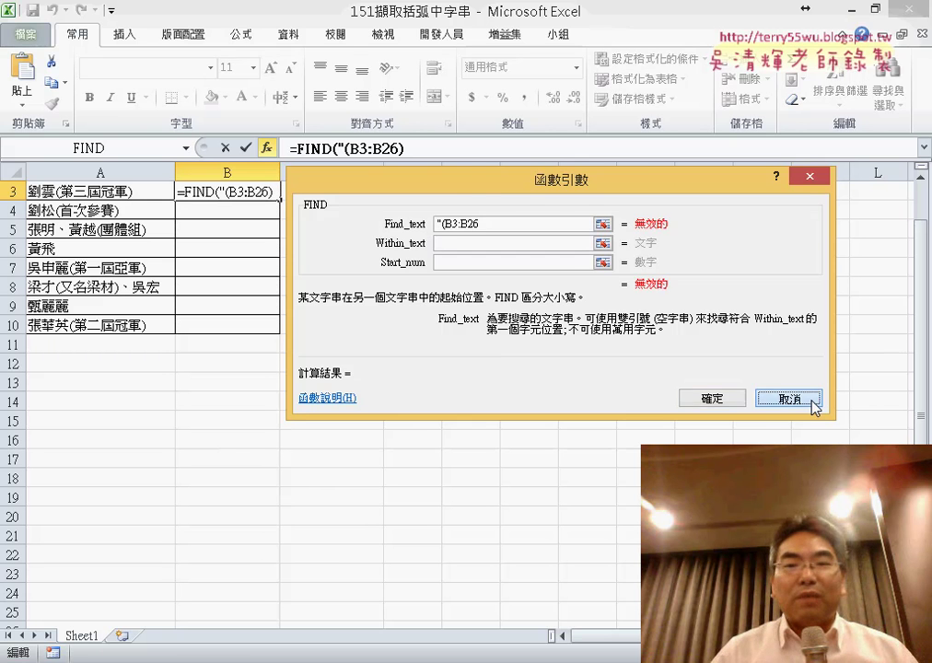
left_click(267, 148)
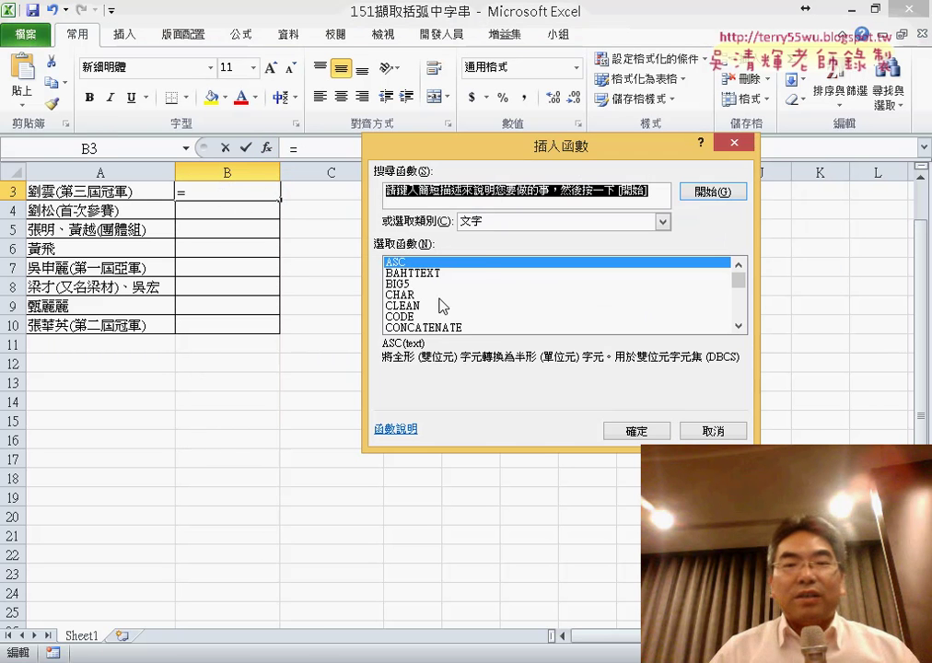
- Pick FIND from the Insert Function list, then cancel that attempt
left_click(738, 326)
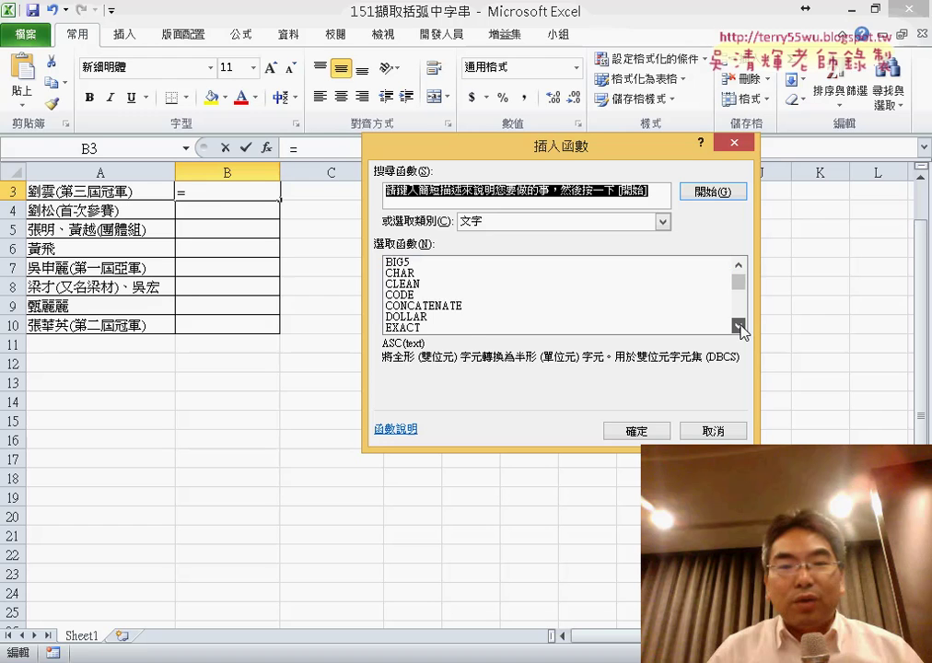
left_click(738, 327)
double_click(415, 306)
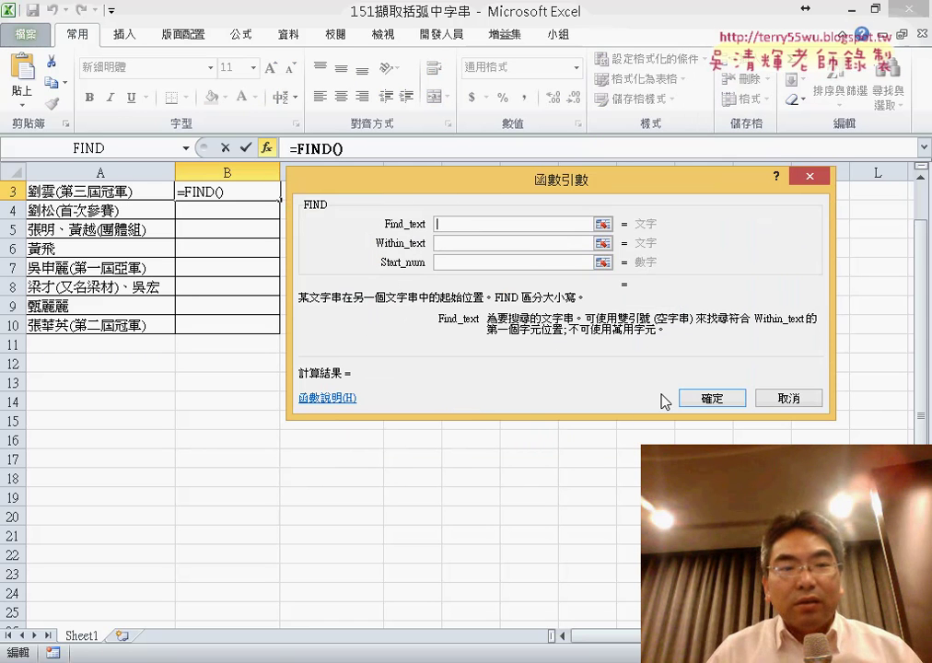
left_click(788, 399)
- Restart FIND in B3 with "(" entered as its Find_text
left_click(230, 210)
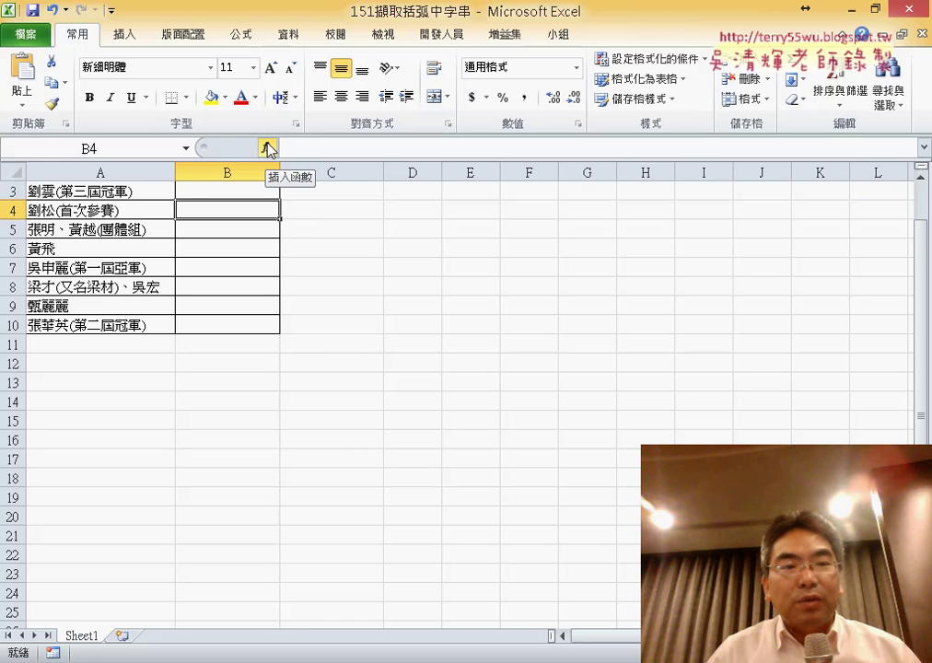
scroll(321, 378, "up", 1)
left_click(229, 230)
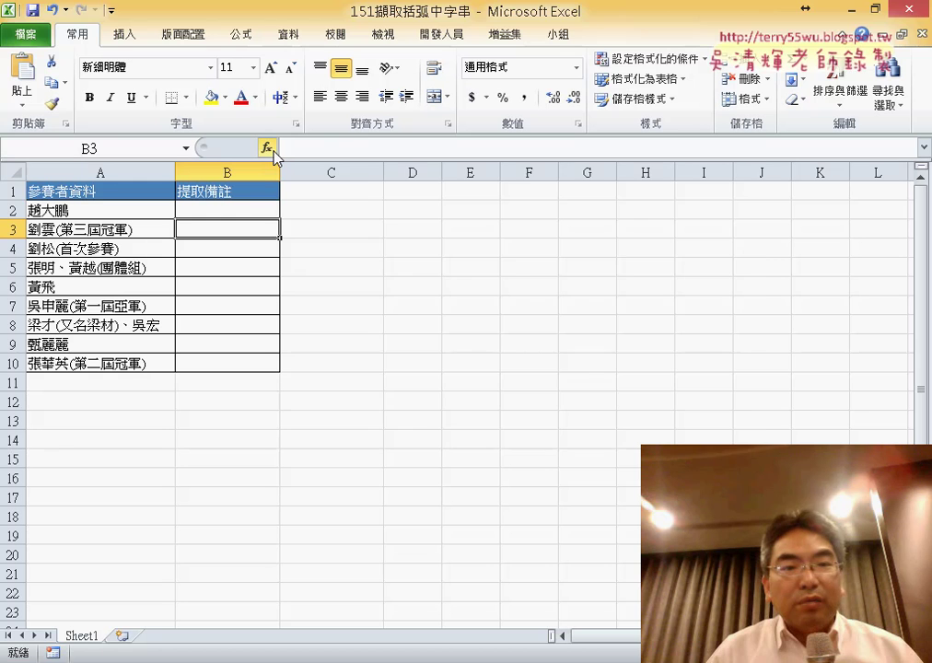
left_click(267, 147)
left_click(737, 326)
left_click(738, 325)
left_click(738, 326)
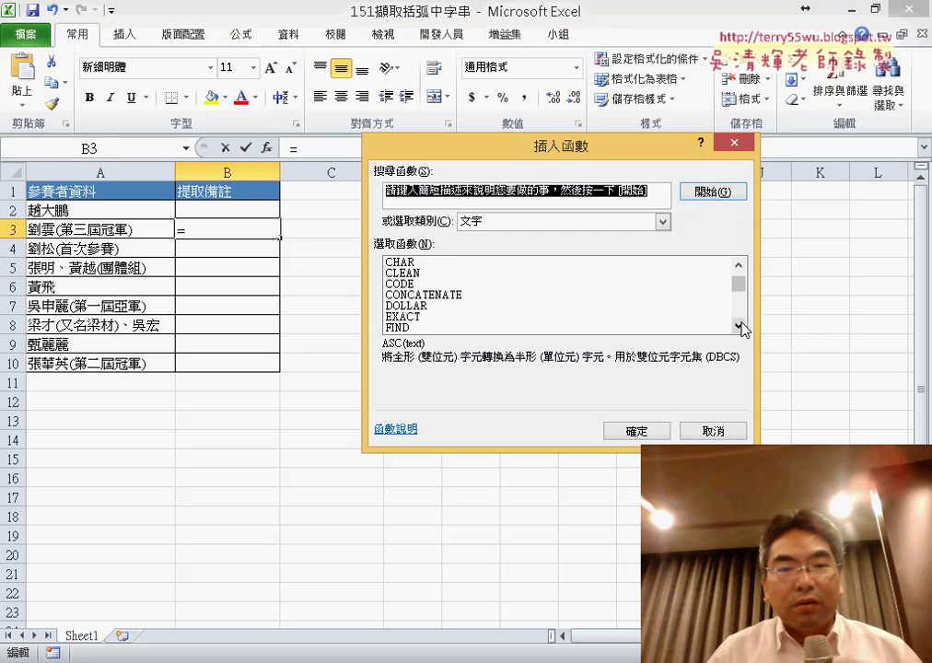
left_click(738, 325)
double_click(430, 316)
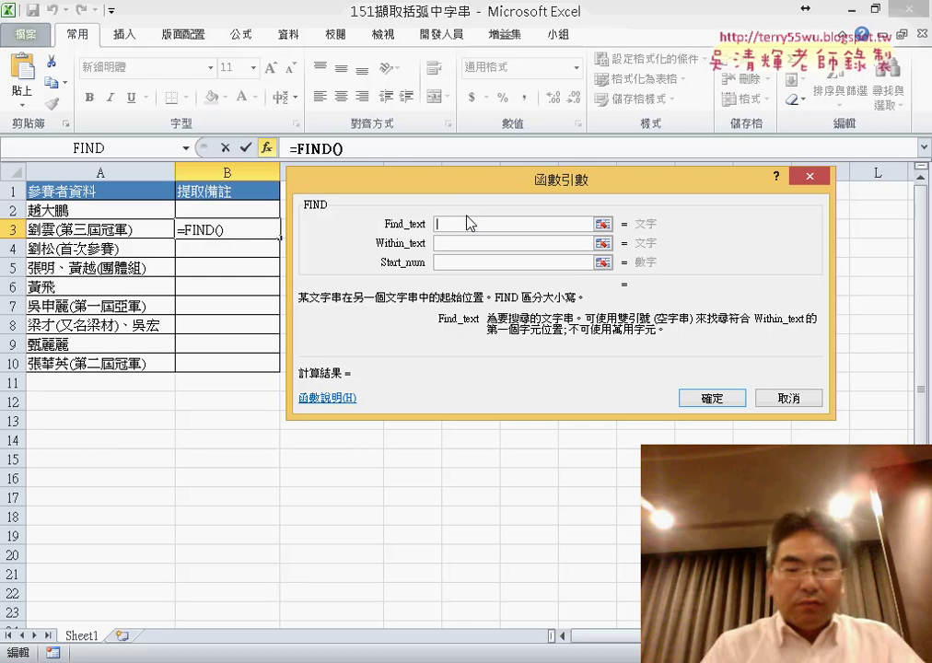
type("(")
left_click(469, 247)
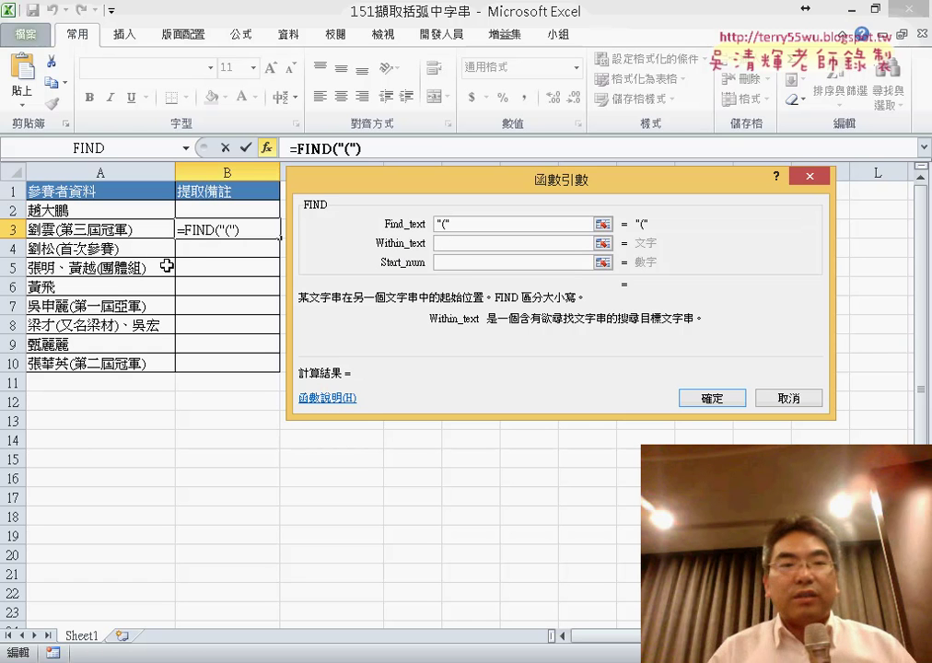
- Set A3 as FIND's Within_text, point out the result 3, and commit =FIND("(",A3)
left_click(104, 228)
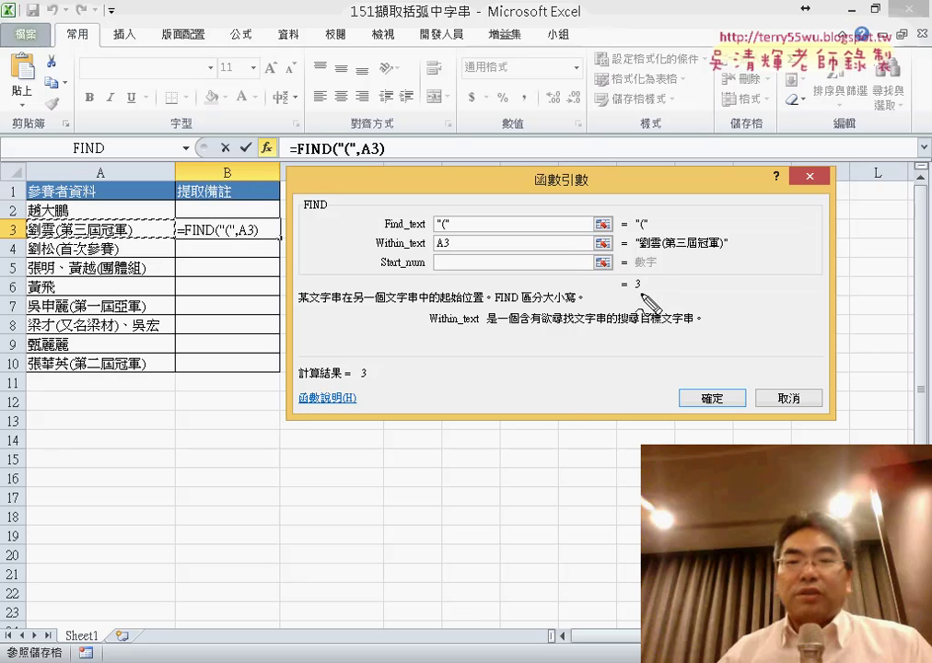
left_click_drag(634, 277, 644, 310)
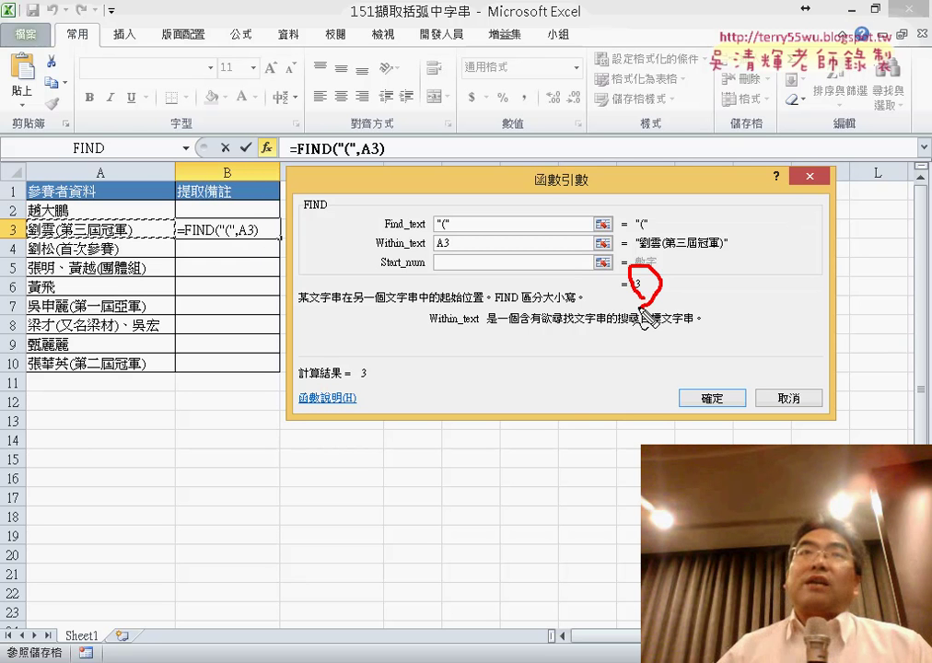
right_click(644, 313)
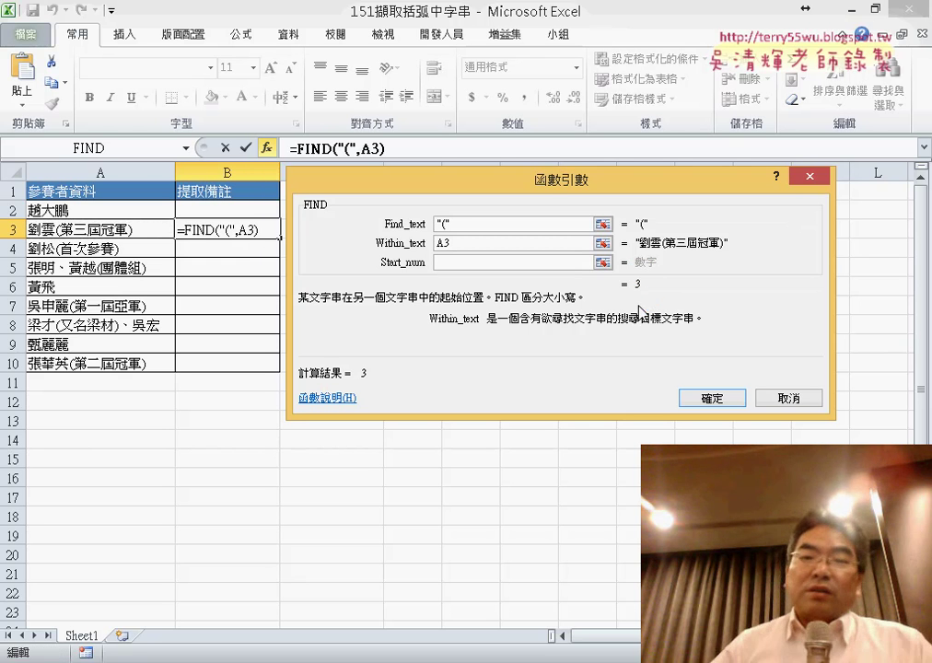
left_click(711, 397)
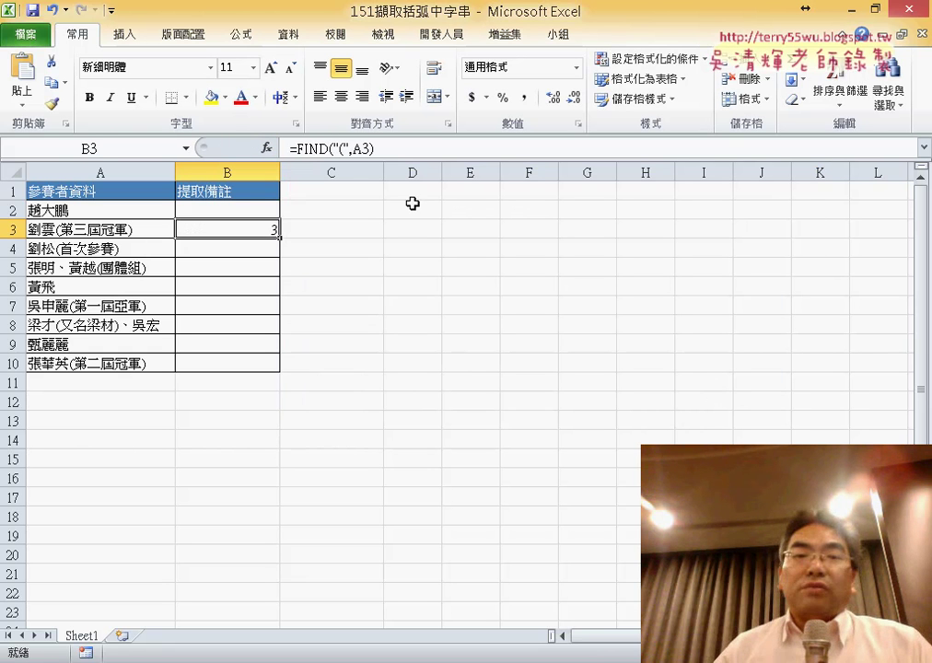
- Cut FIND("(",A3) out of B3's formula and insert MID in its place
left_click_drag(296, 149, 389, 147)
right_click(390, 145)
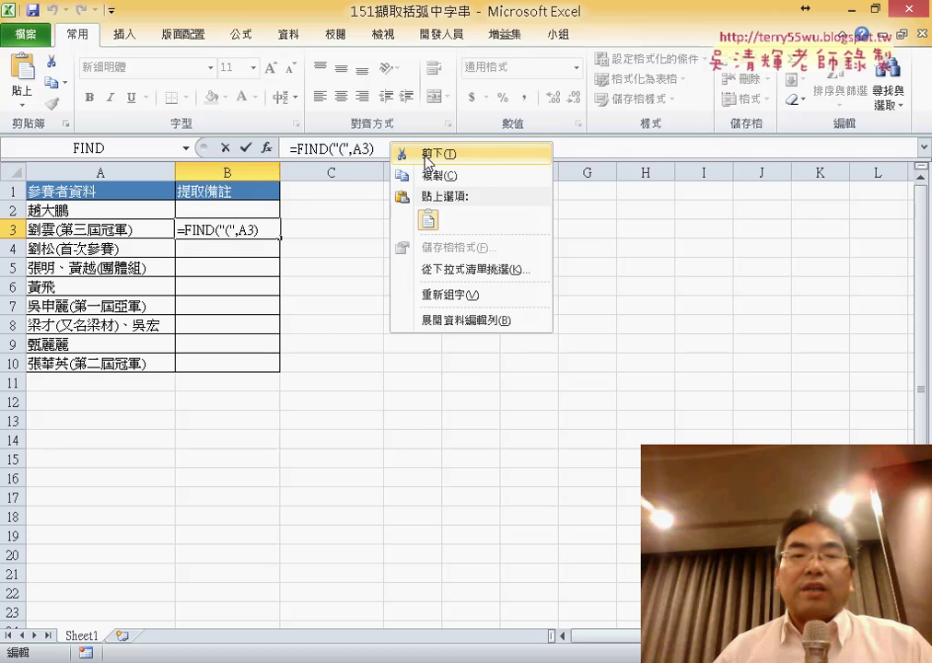
left_click(425, 157)
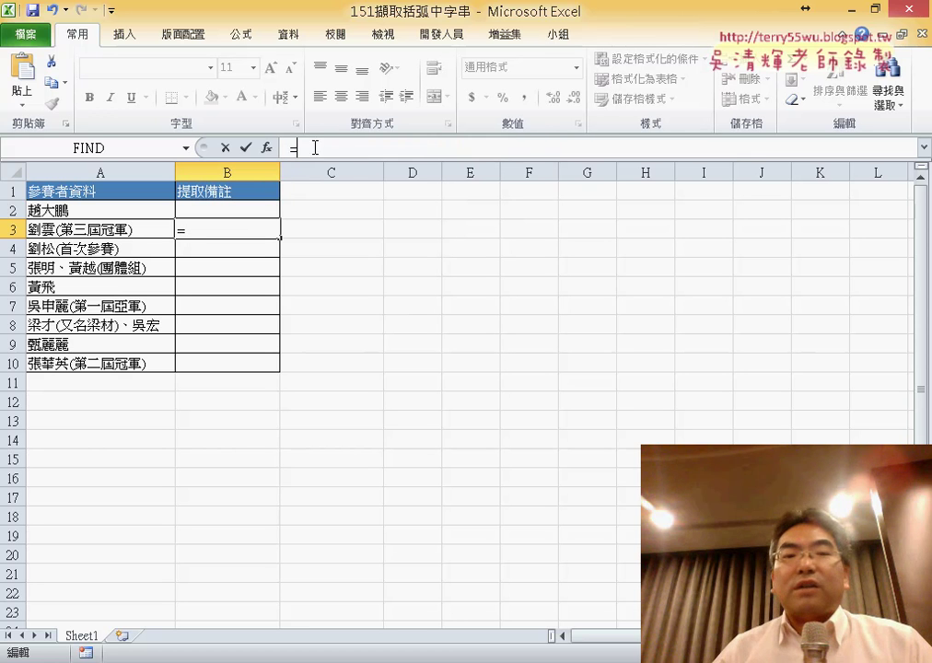
left_click(269, 147)
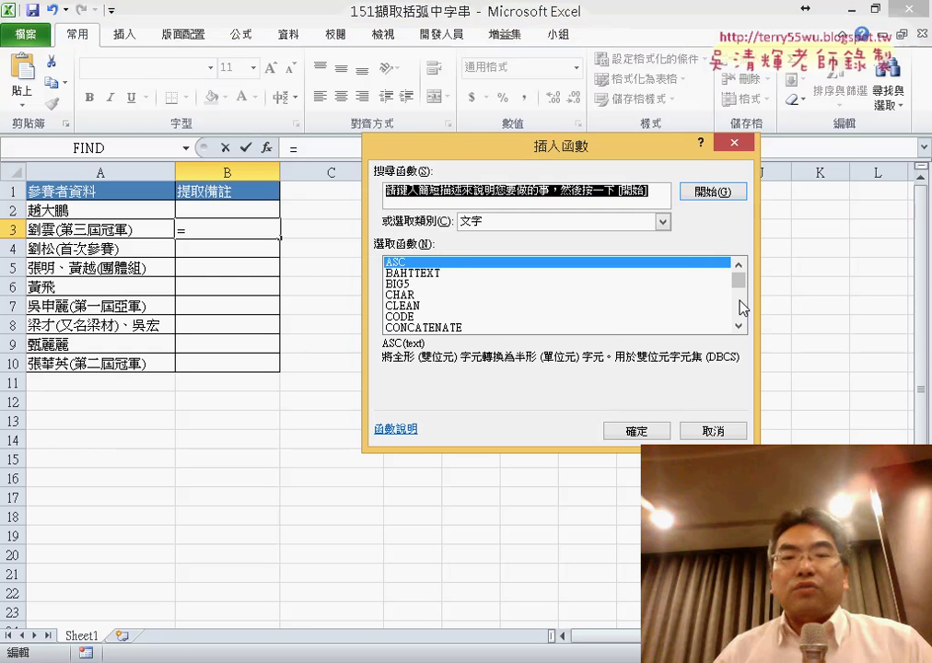
left_click_drag(742, 288, 748, 305)
double_click(405, 285)
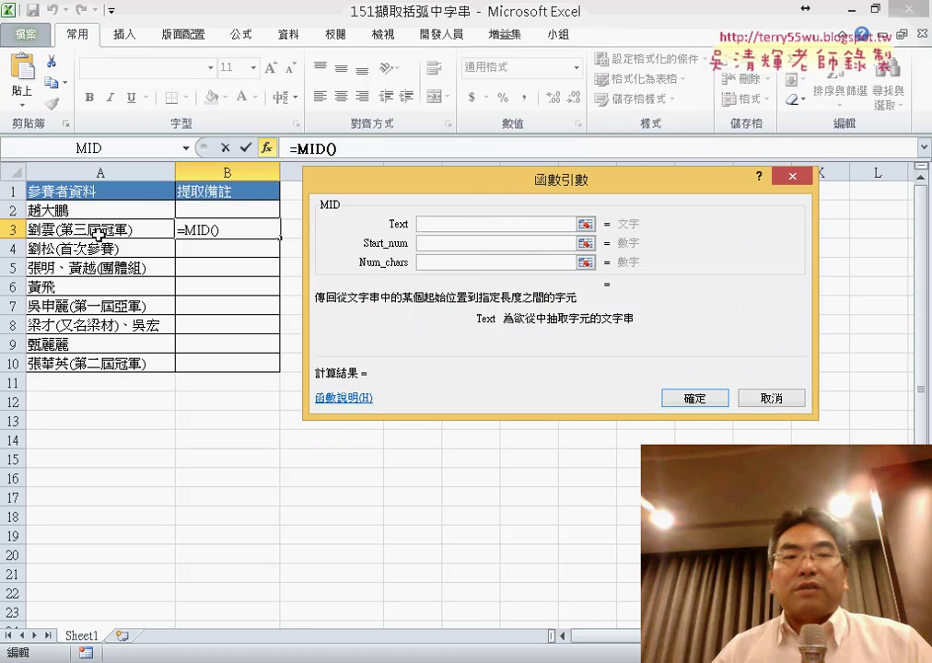
- Set MID's Text to A3 and paste FIND("(",A3)+1 as Start_num, evaluating to 4
left_click(98, 236)
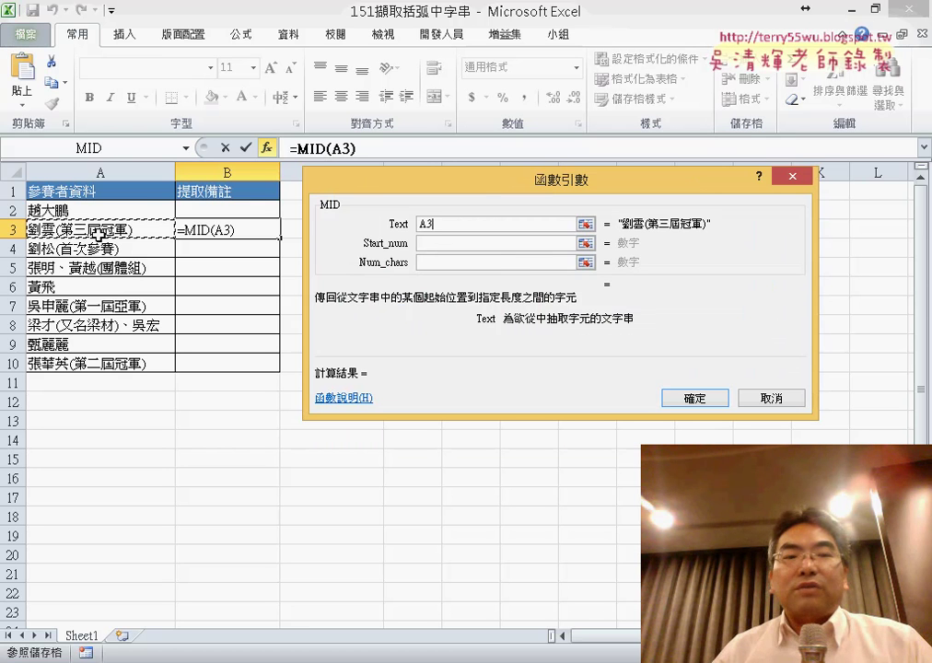
left_click(442, 243)
right_click(443, 244)
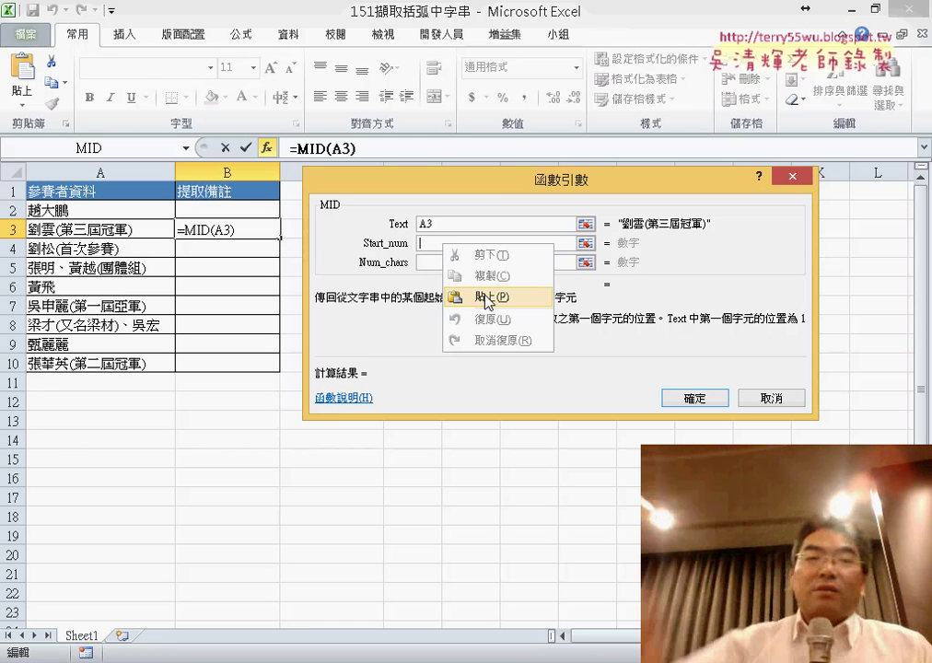
left_click(484, 296)
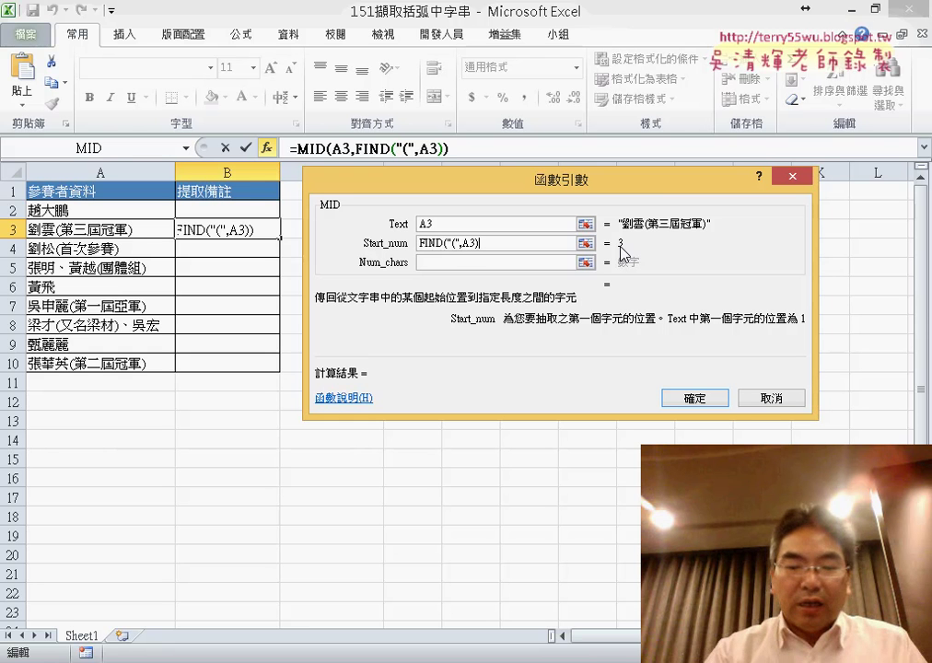
type("+1")
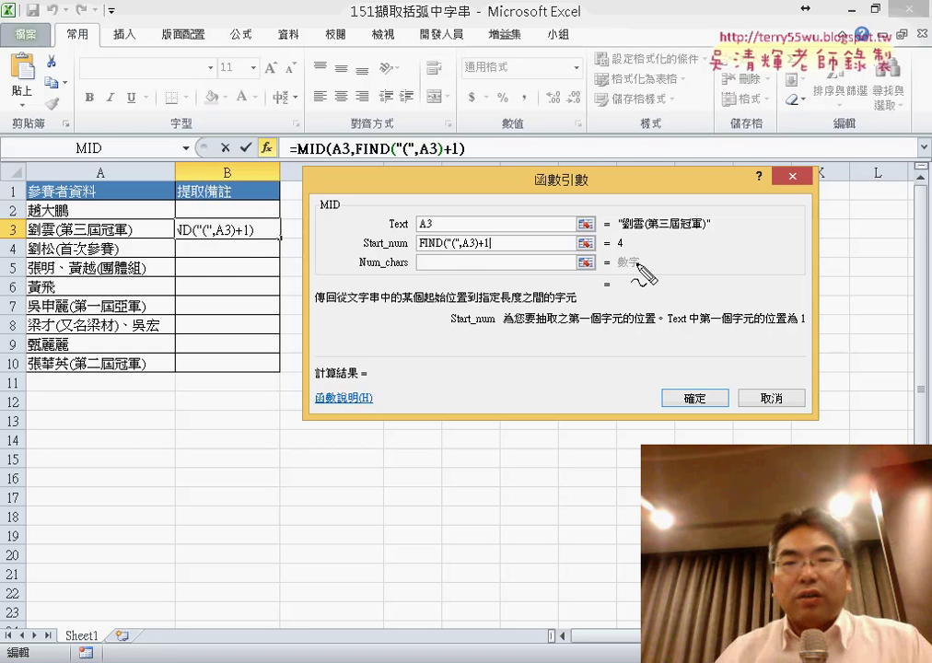
mouse_move(638, 266)
left_mouse_down()
mouse_move(630, 231)
mouse_move(735, 226)
left_mouse_up()
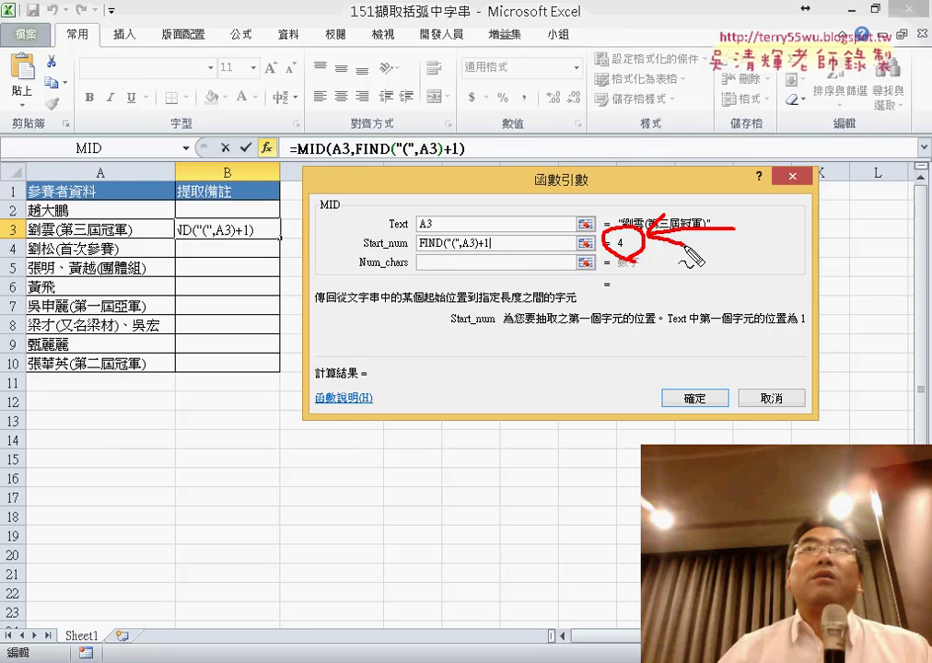
key("Escape")
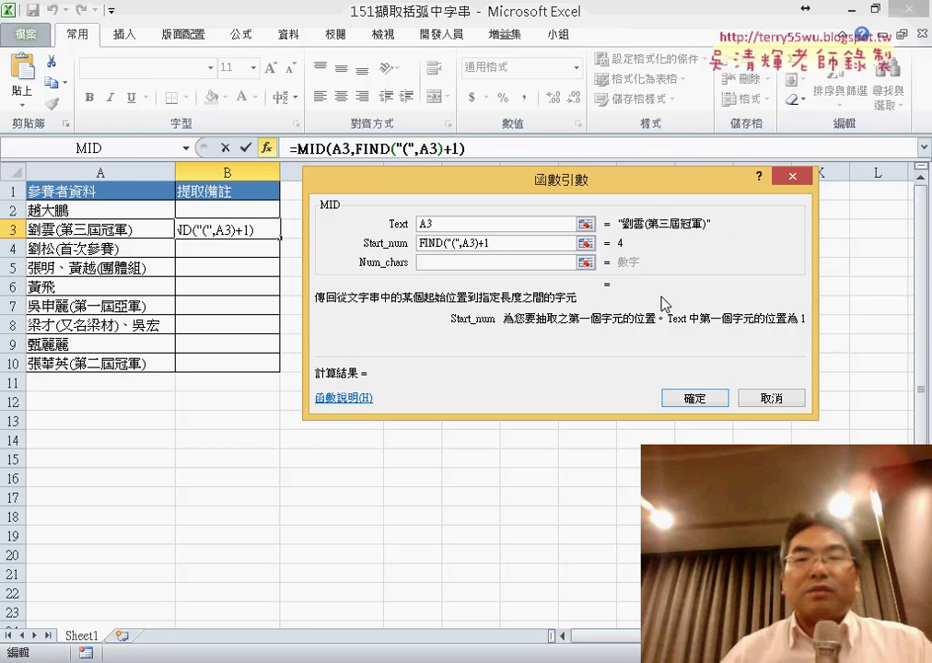
- Paste and edit Num_chars into FIND(")",A3)-FIND("(",A3)-1, giving 5 and 第三屆冠軍
left_click(492, 263)
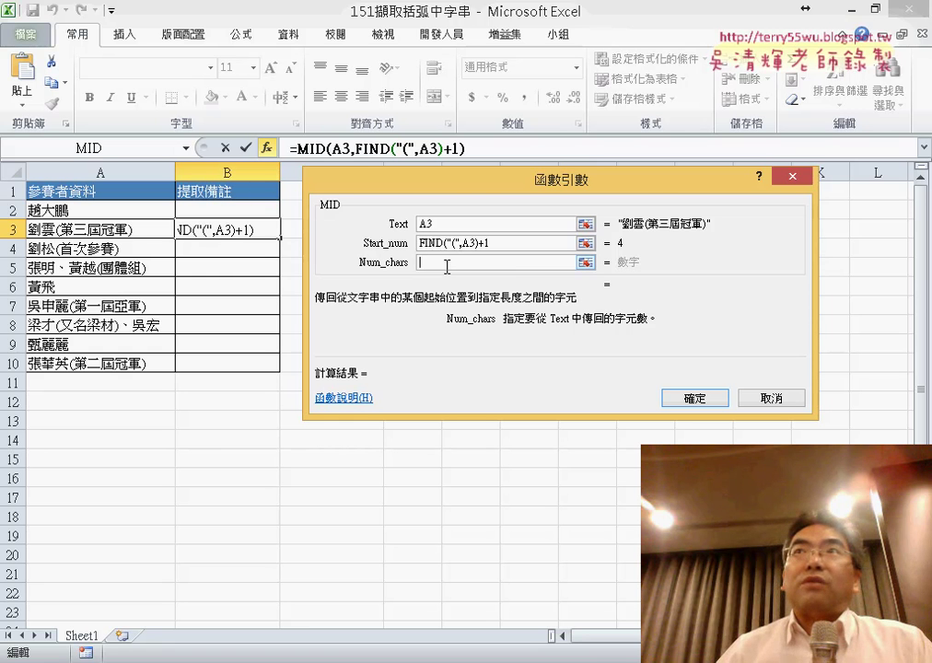
left_click_drag(452, 190, 507, 177)
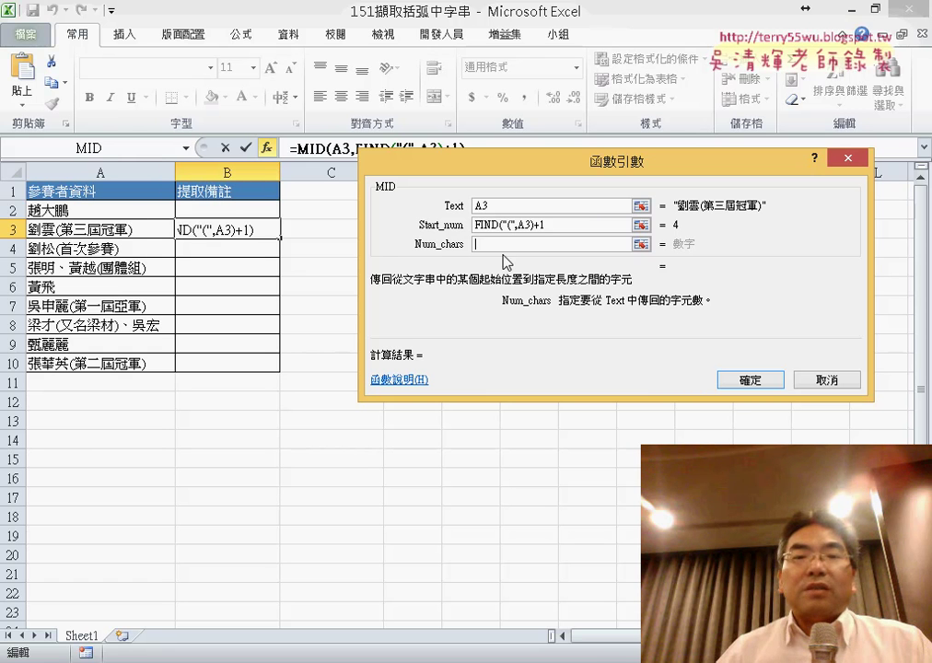
right_click(492, 244)
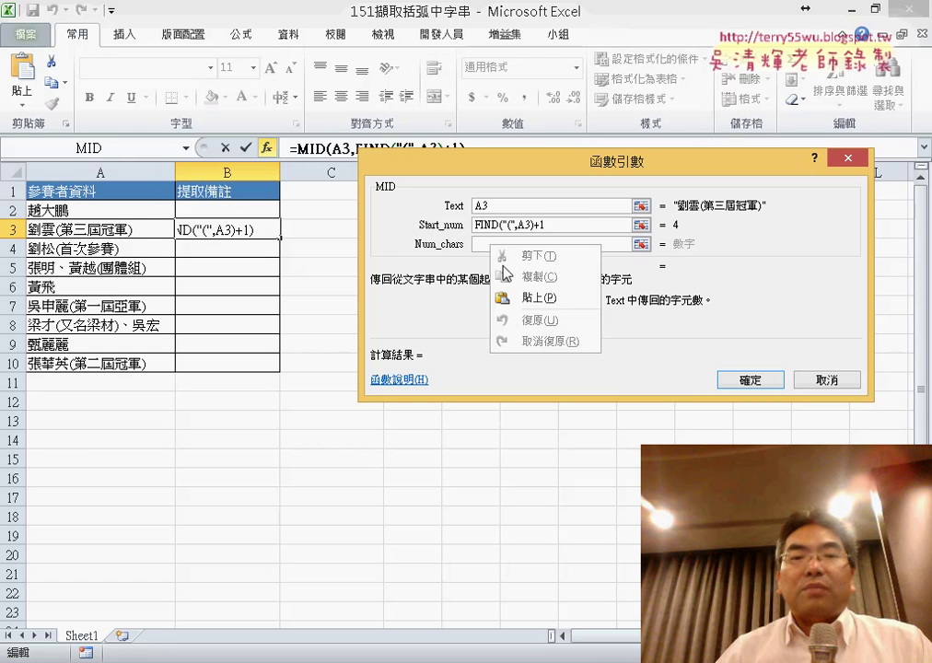
left_click(544, 299)
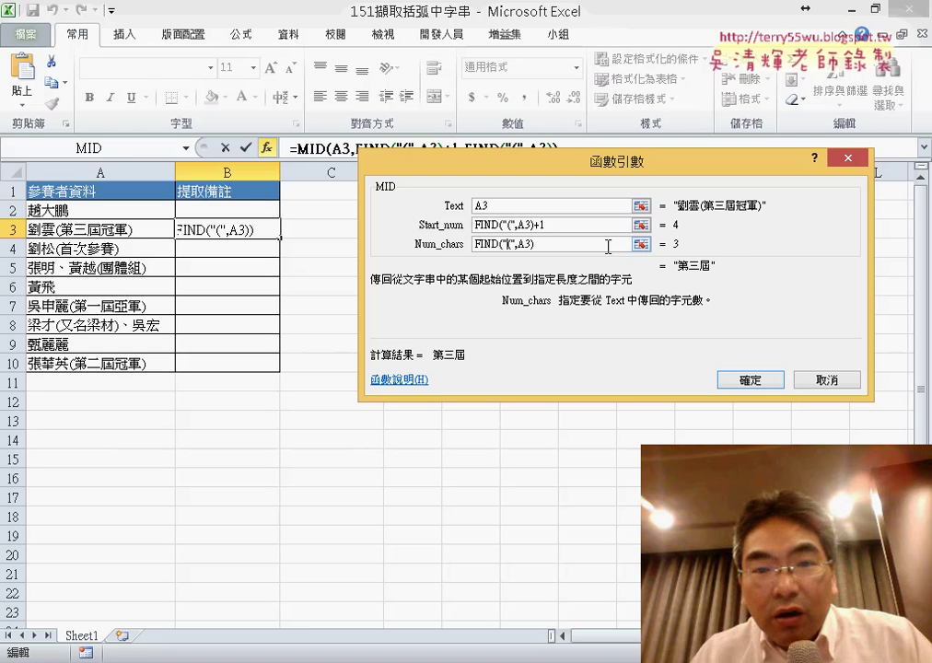
key("BackSpace")
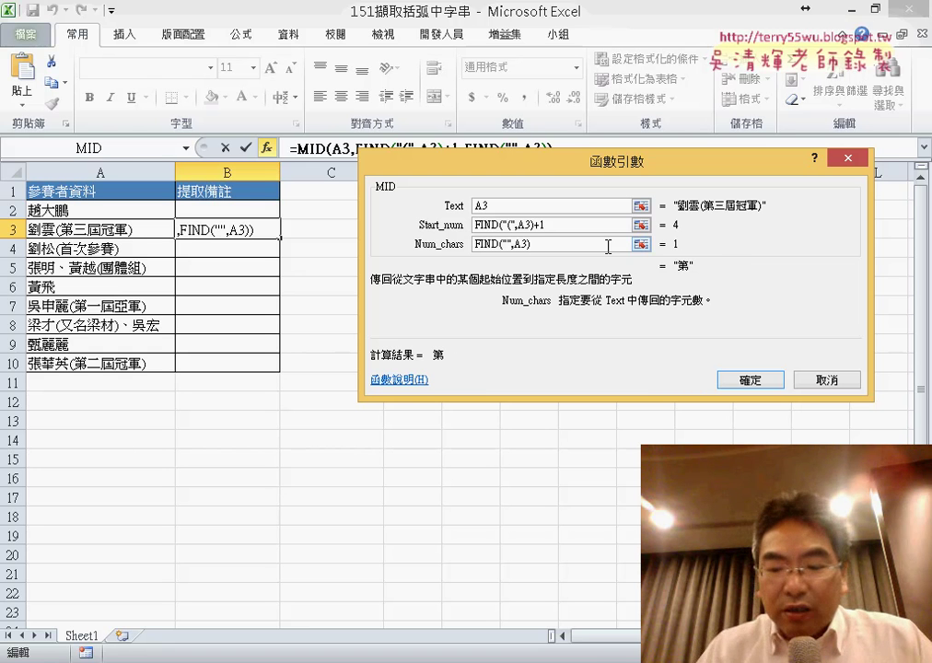
type(")")
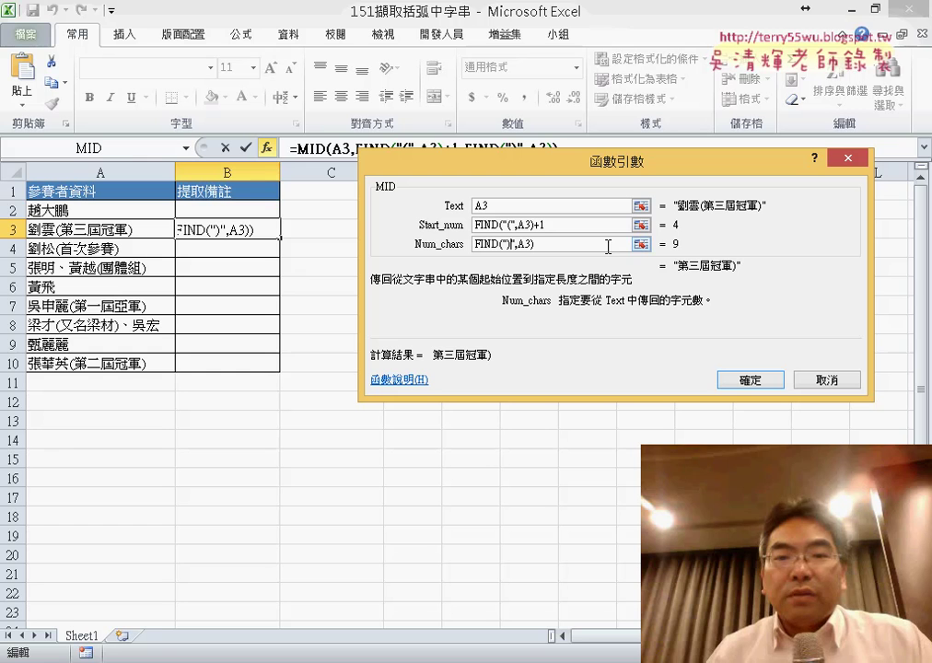
type("-")
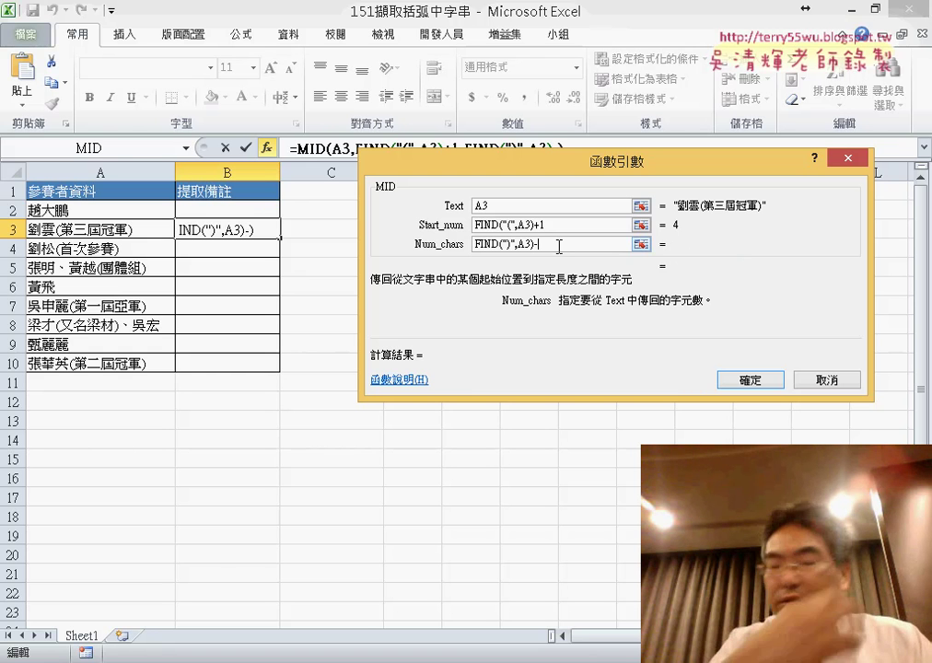
type("FIND(\"(\",A3)")
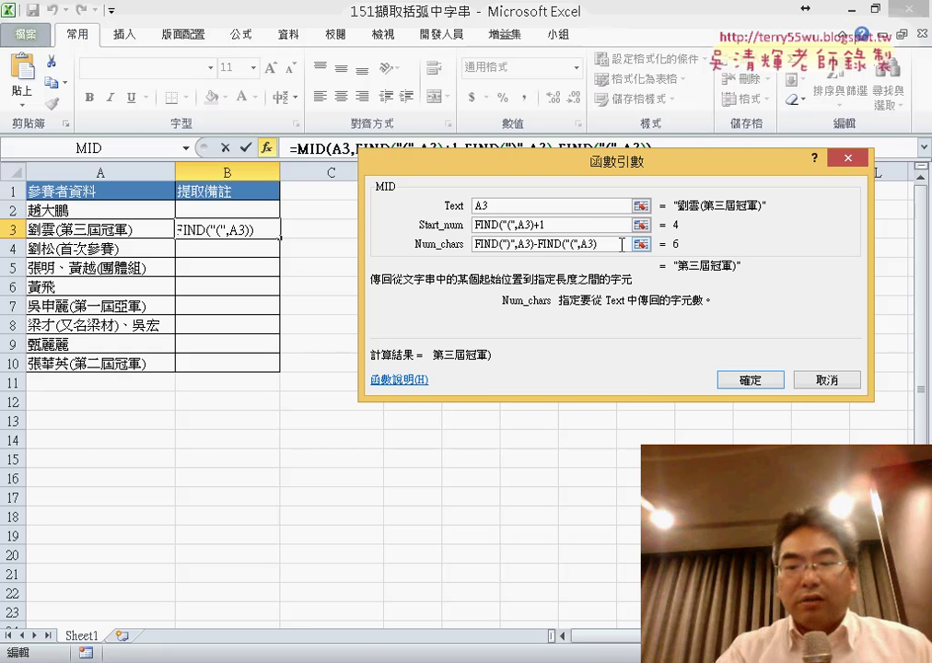
type("-1")
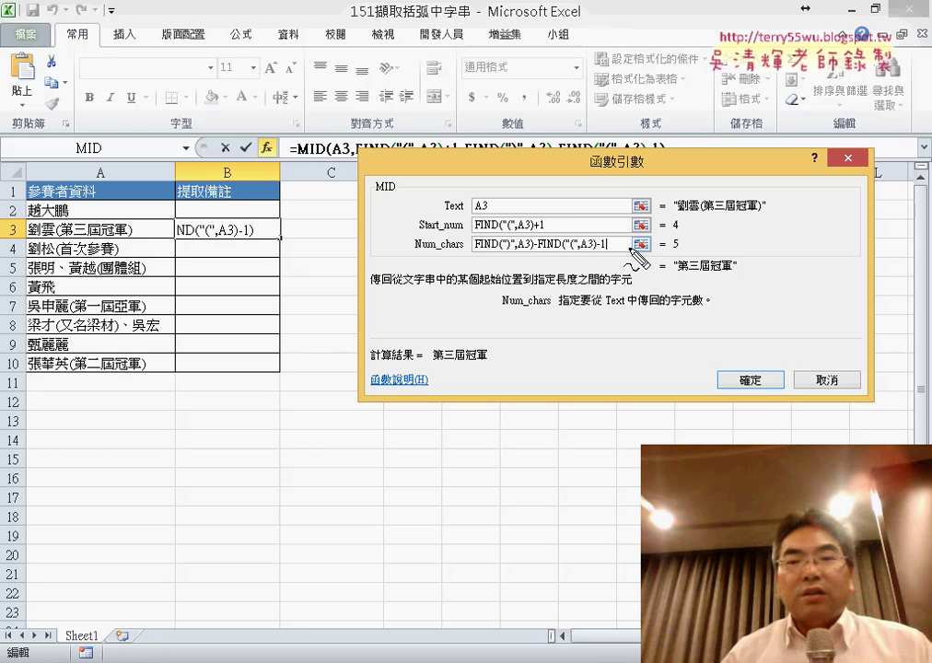
left_click_drag(618, 247, 477, 254)
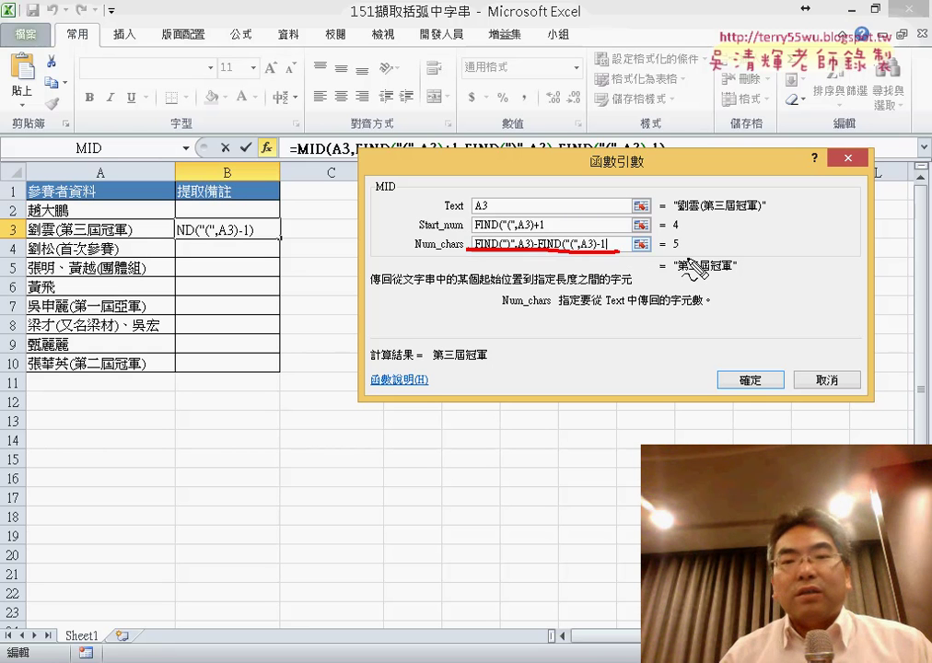
mouse_move(689, 248)
left_mouse_down()
mouse_move(662, 247)
mouse_move(666, 234)
left_mouse_up()
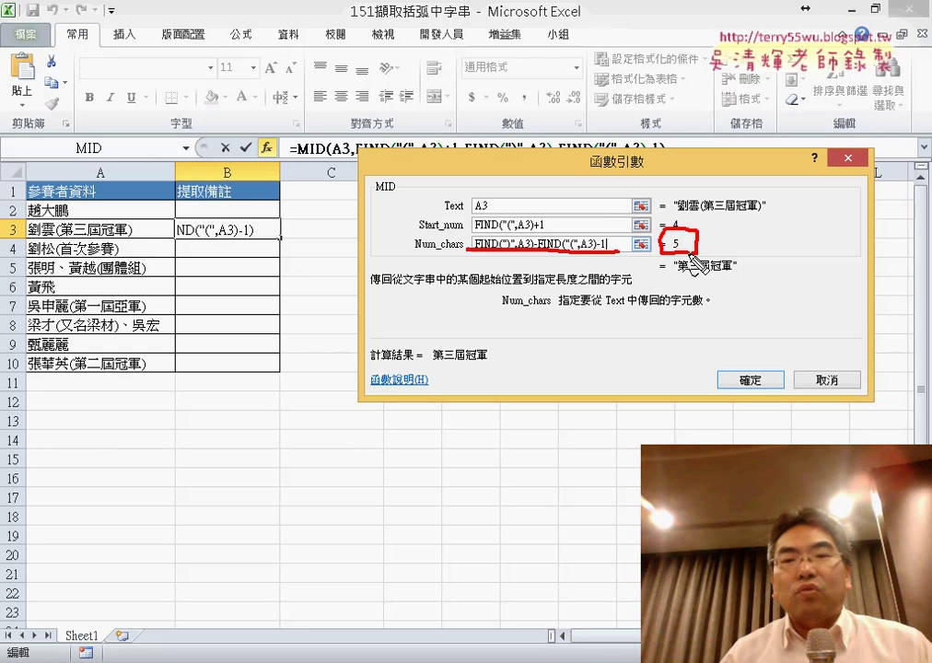
mouse_move(781, 241)
left_mouse_down()
mouse_move(698, 244)
mouse_move(733, 272)
left_mouse_up()
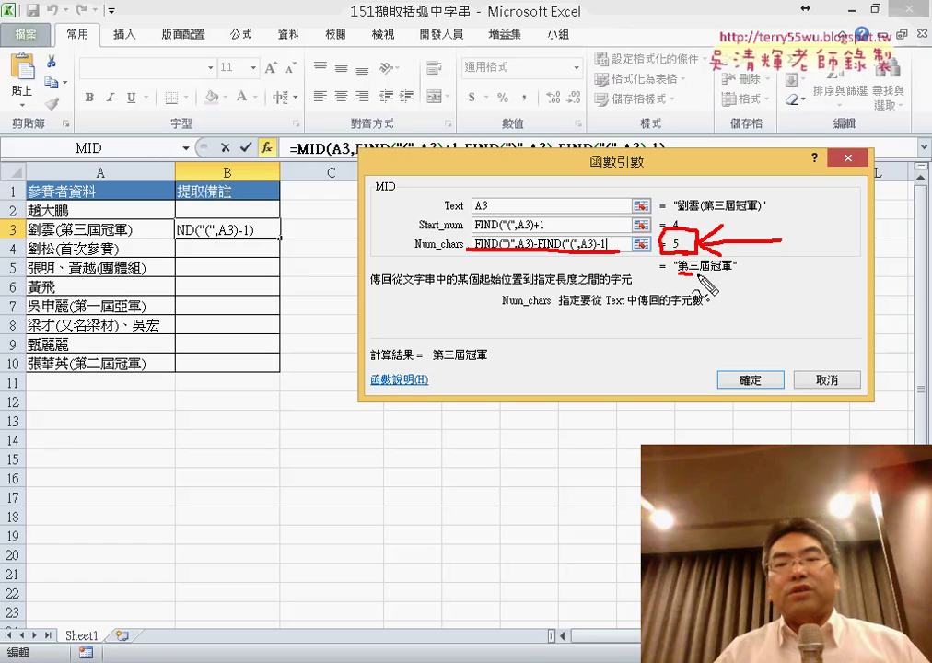
left_click_drag(854, 316, 741, 270)
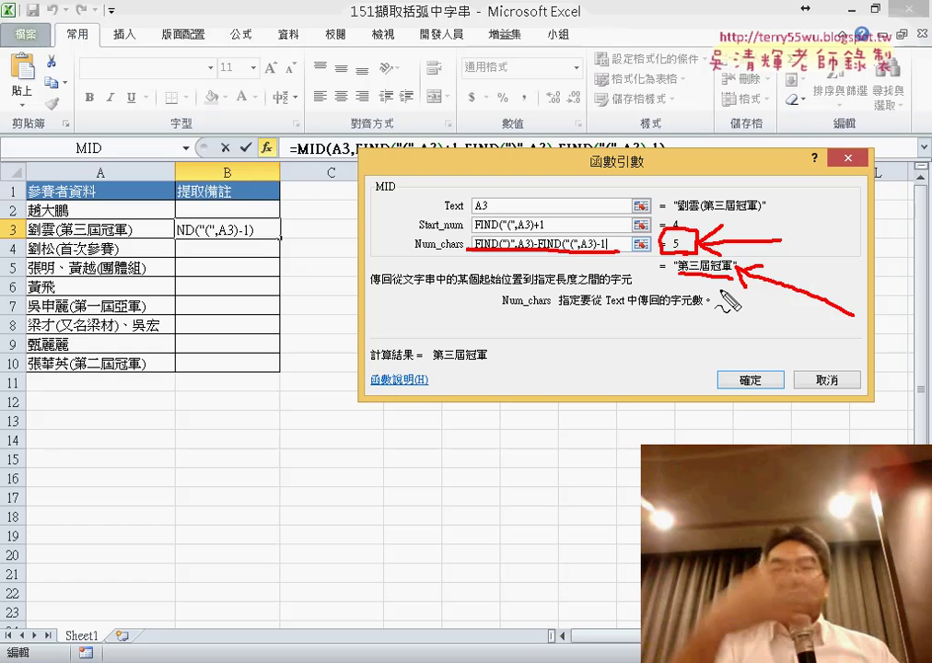
key("Escape")
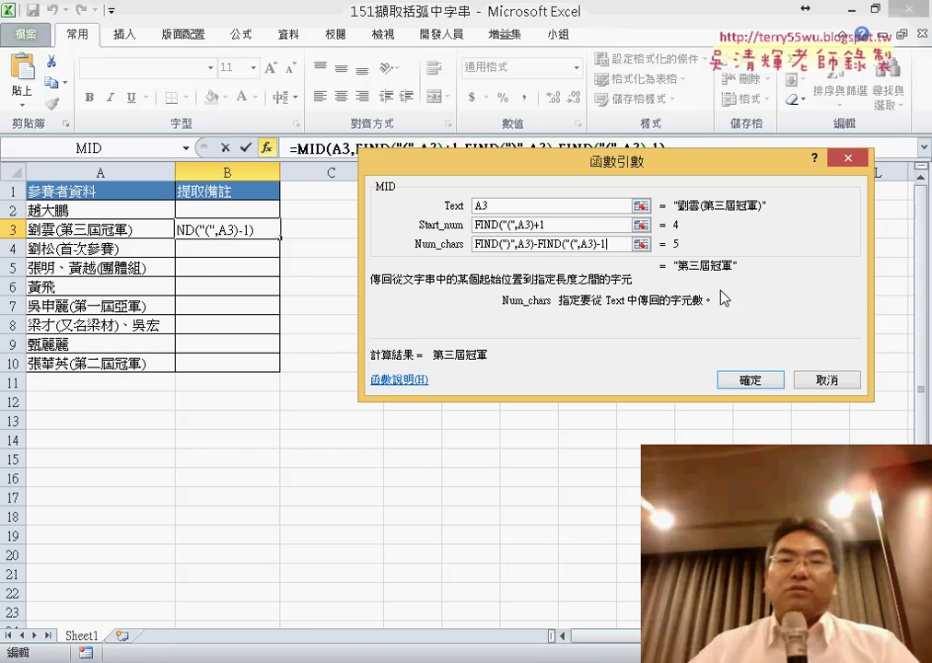
left_click(758, 385)
- Commit B3's MID formula and fill it through B2:B10, showing #VALUE! where brackets are missing
left_click(758, 386)
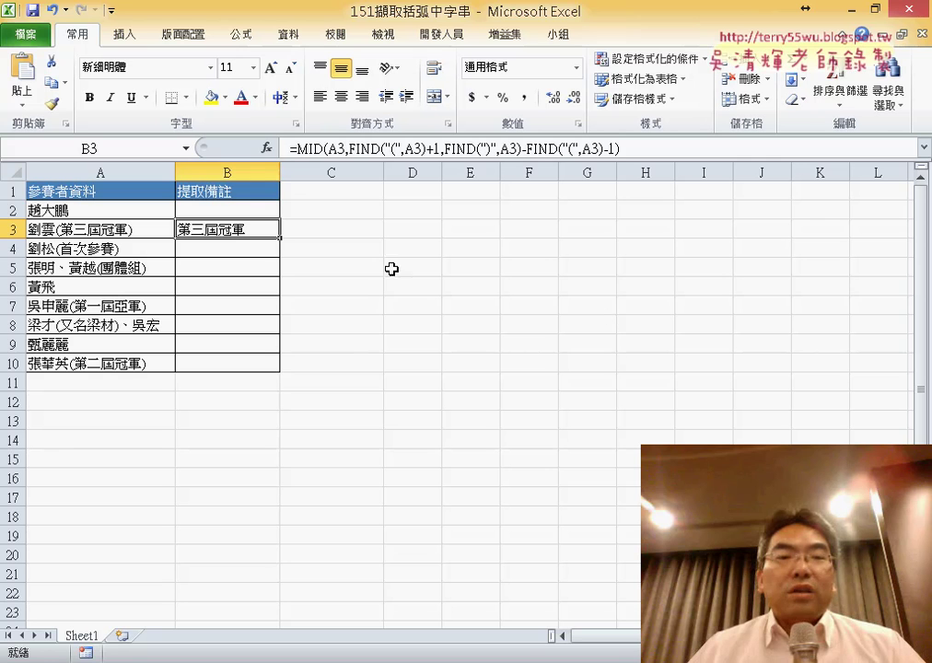
left_click_drag(282, 242, 283, 368)
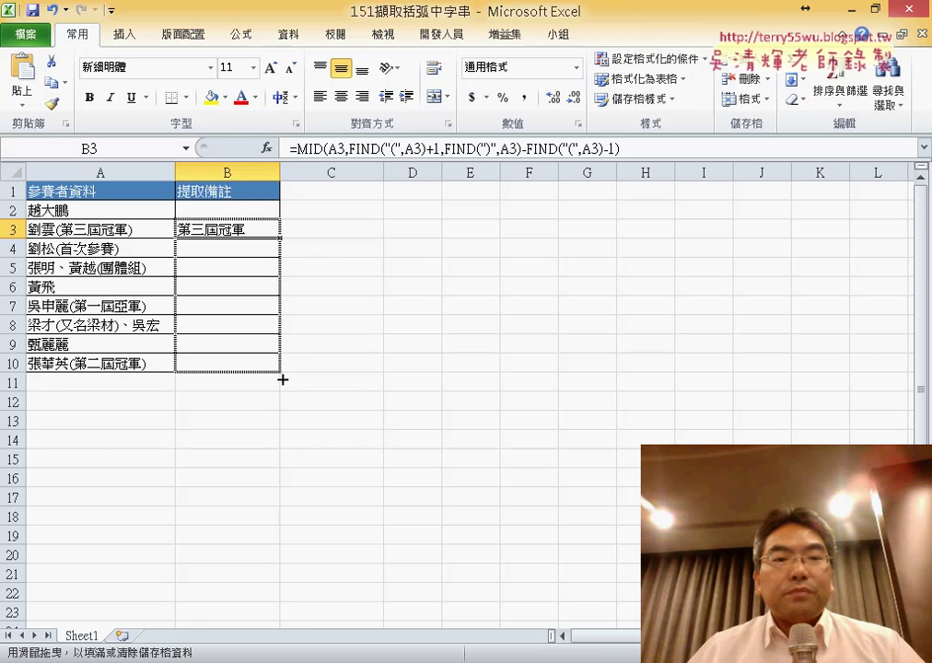
left_click(266, 229)
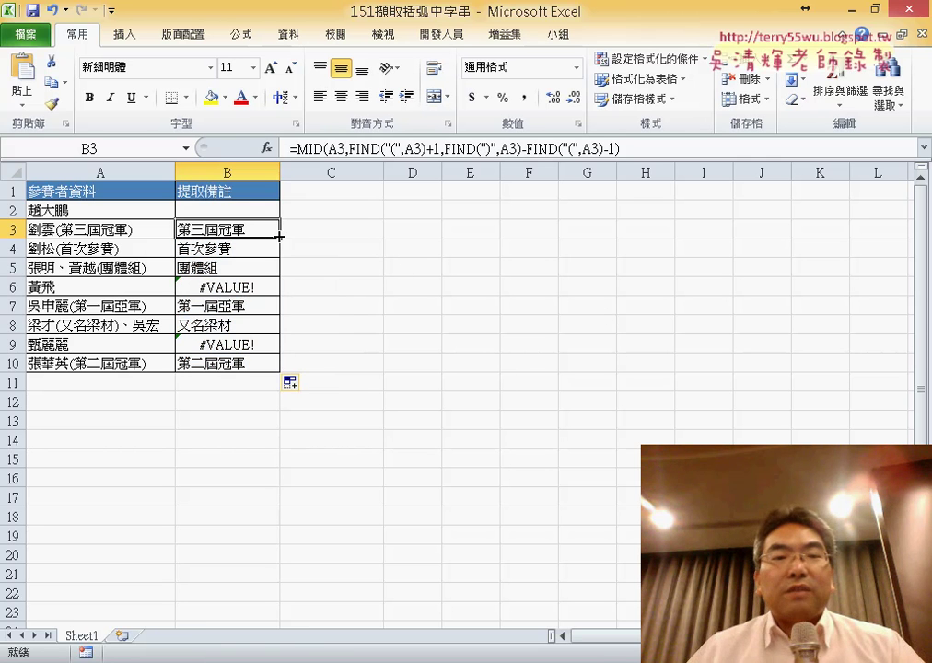
left_click_drag(278, 238, 276, 209)
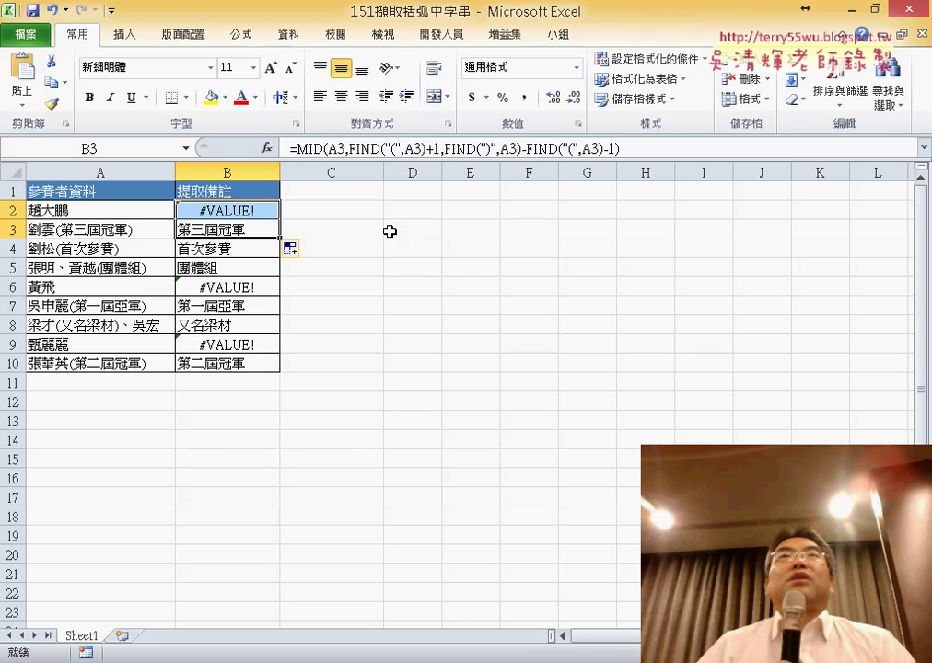
- Clear the #VALUE! formulas in B2 and B6, undo both deletions, then select B2's full MID formula text
left_click(251, 209)
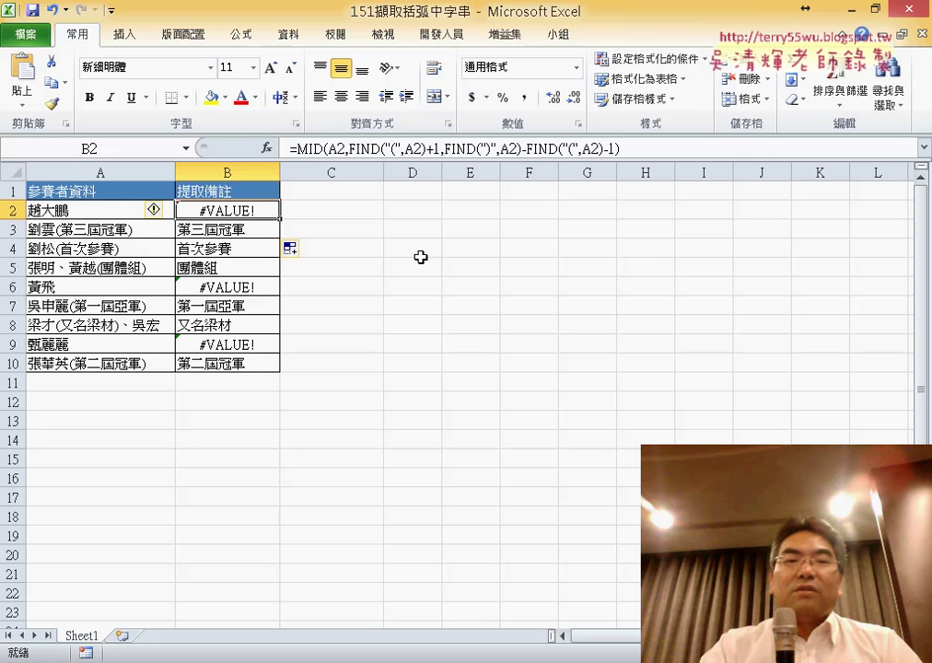
key("Delete")
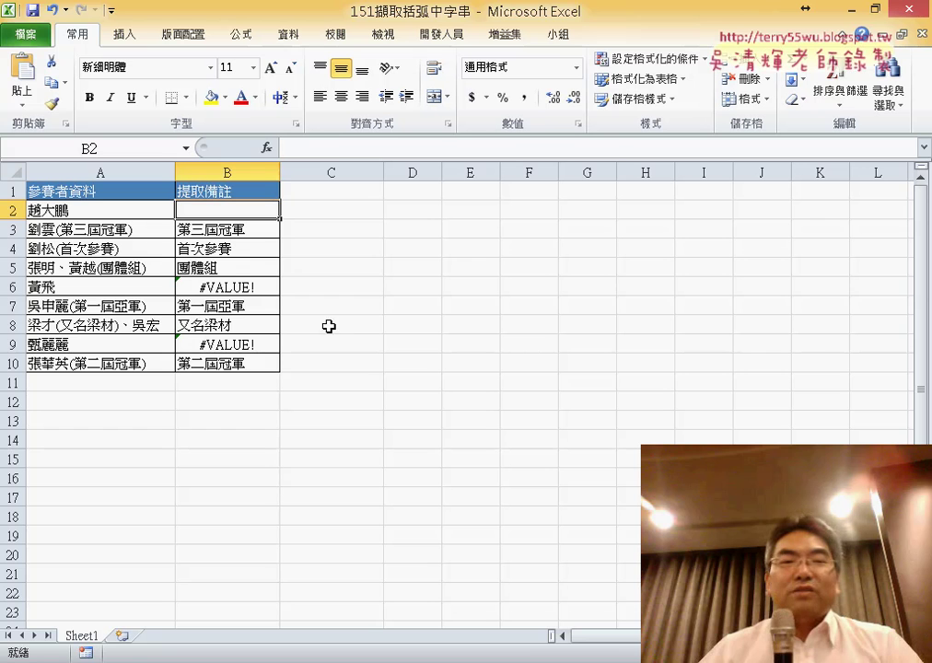
left_click(231, 288)
key("Delete")
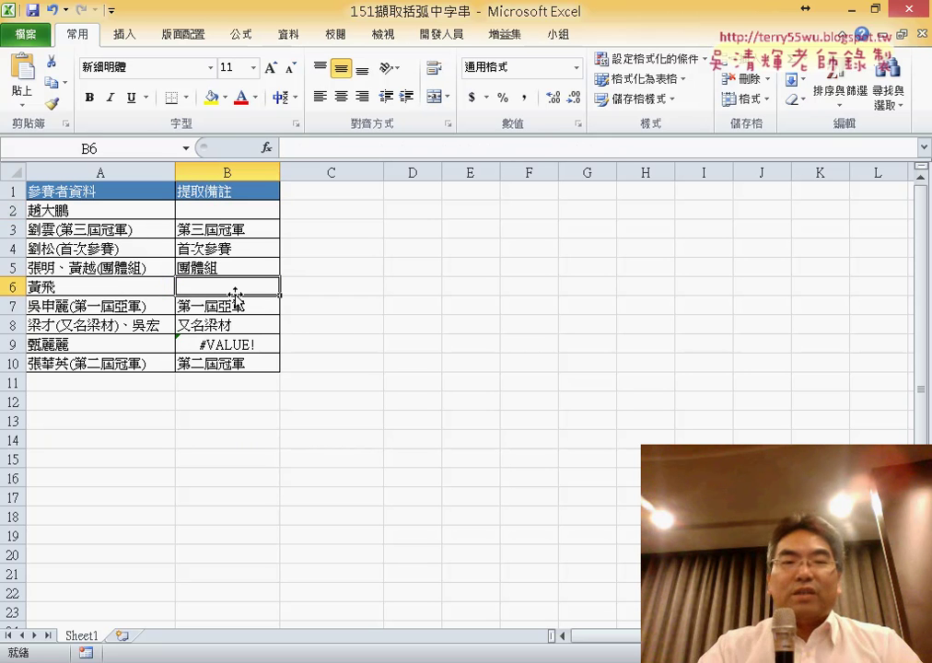
key("ctrl+z")
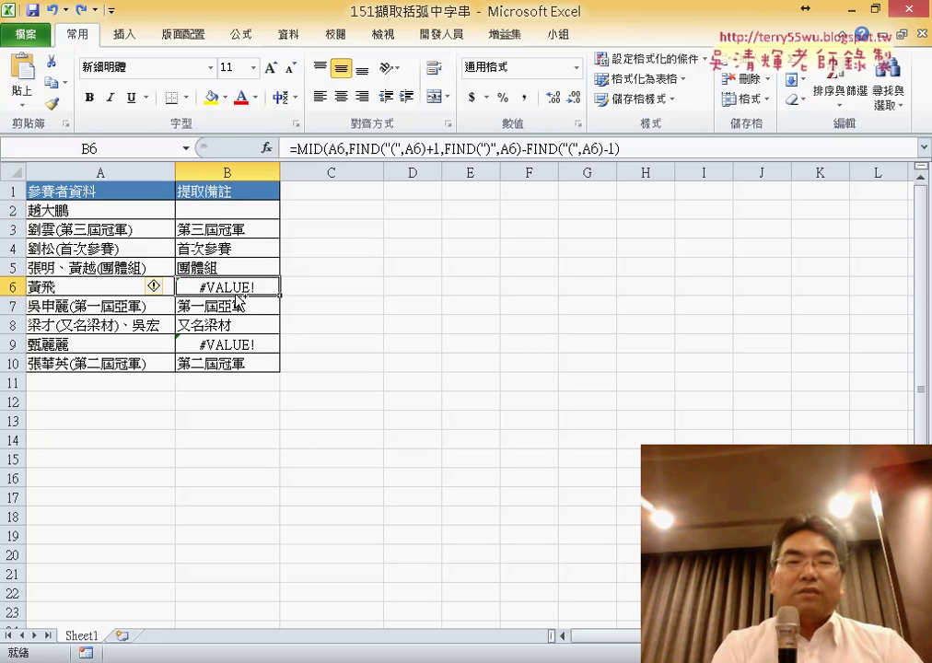
key("ctrl+z")
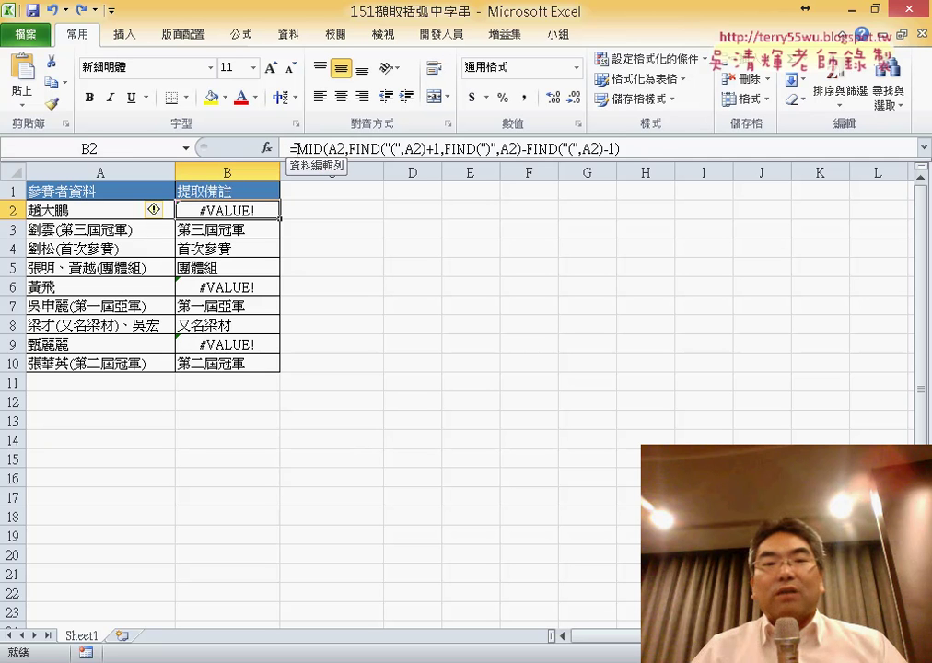
left_click_drag(293, 148, 645, 148)
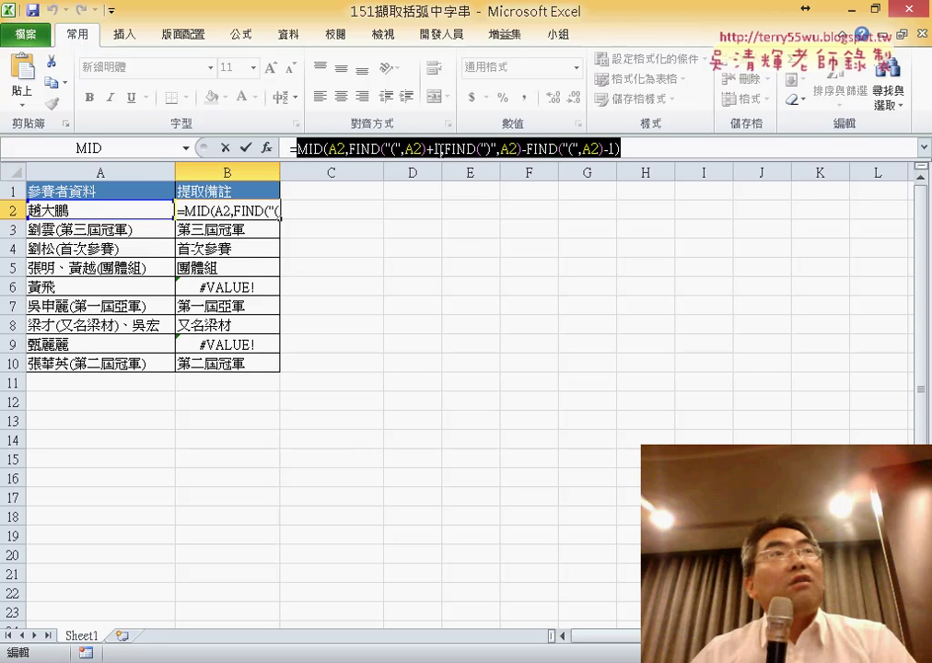
- Cut B2's MID formula, then insert IFERROR from the 邏輯 function category
right_click(354, 157)
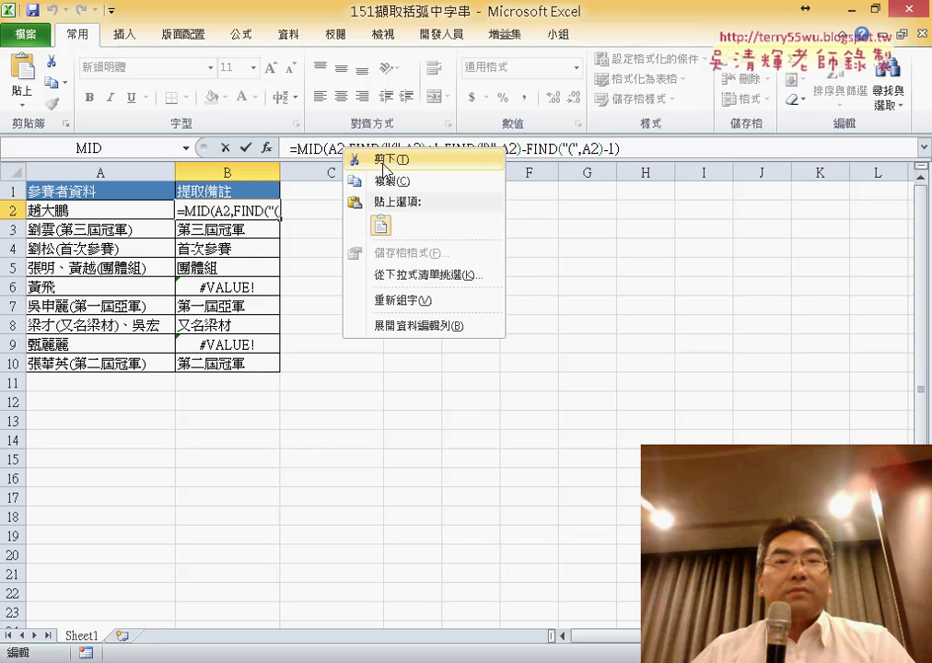
left_click(384, 162)
left_click(267, 148)
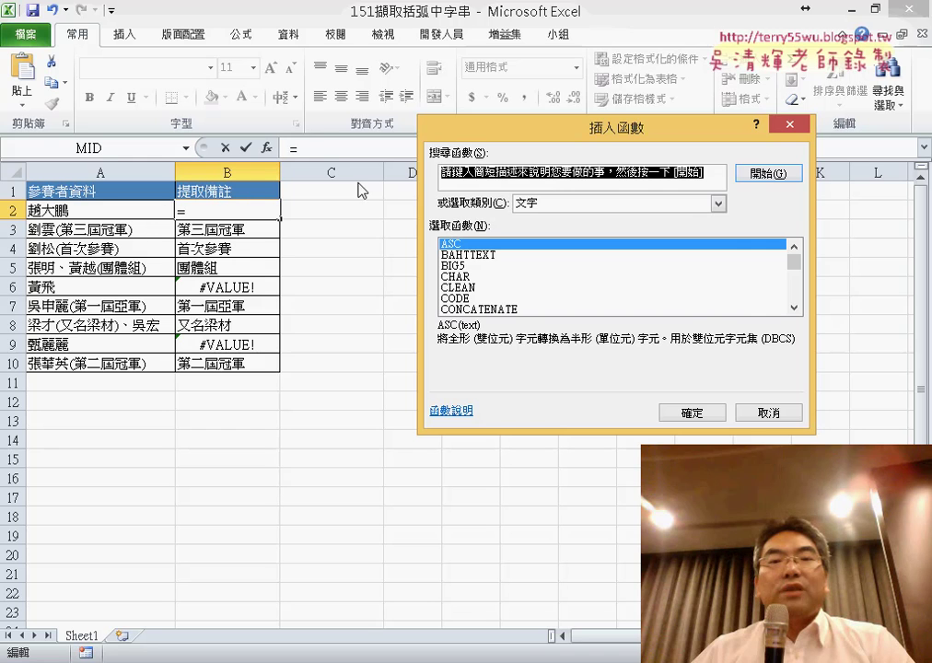
left_click_drag(529, 130, 406, 58)
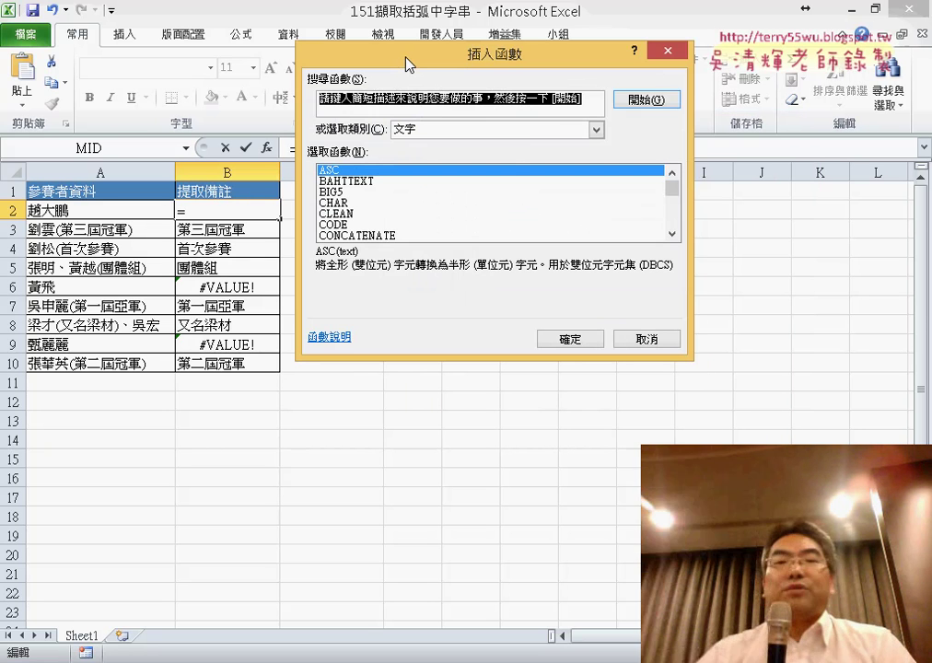
left_click(458, 132)
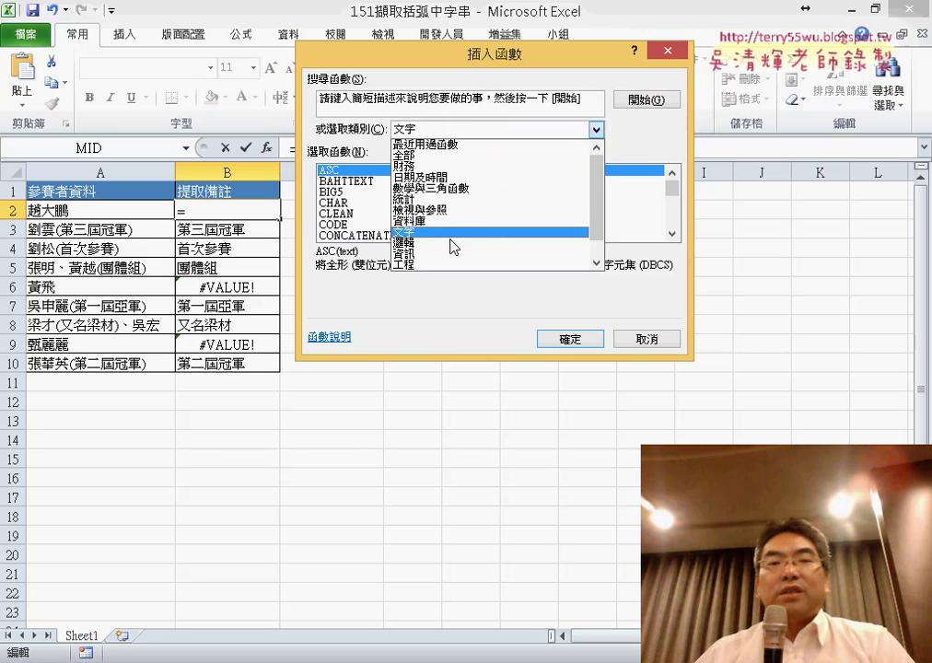
left_click(452, 246)
left_click(360, 204)
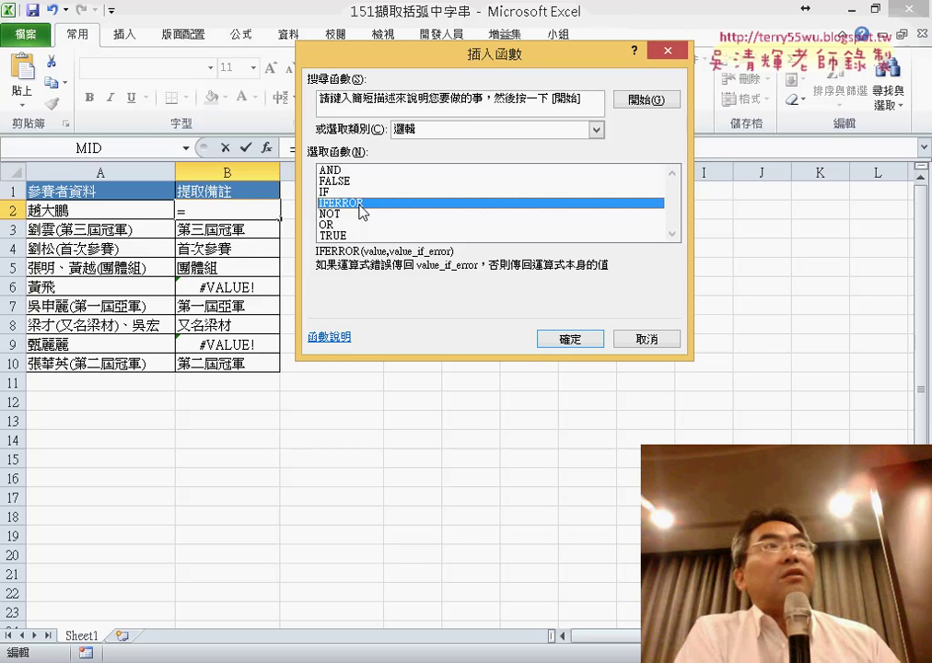
left_click(361, 209)
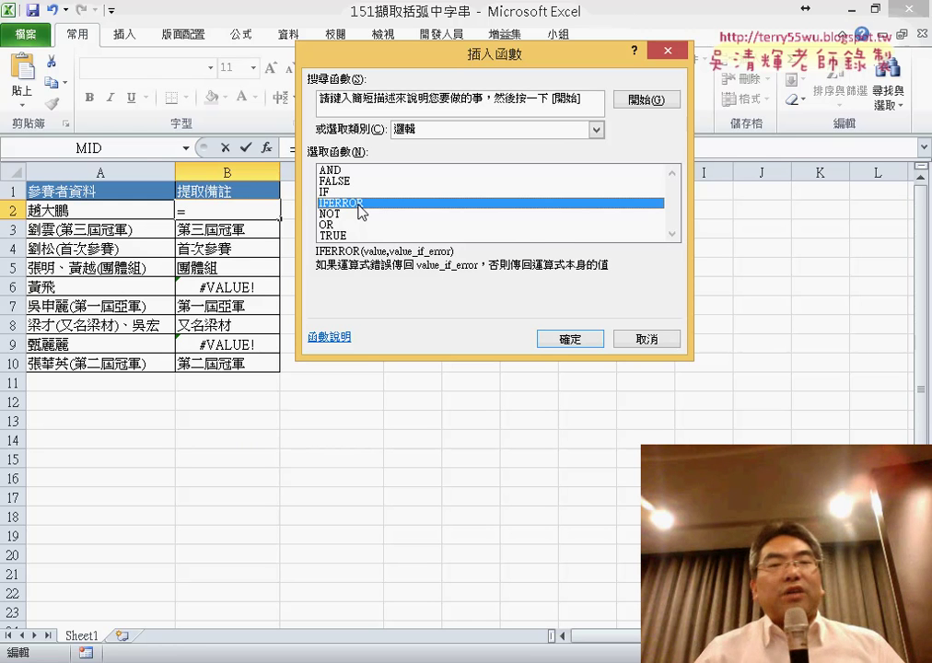
double_click(374, 204)
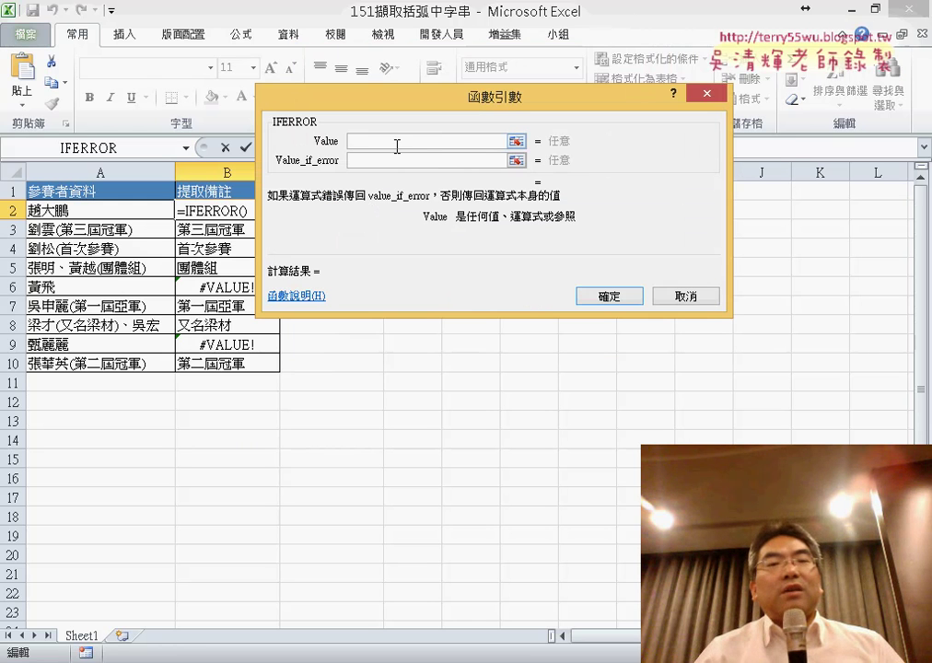
- Use the pasted MID formula as IFERROR's Value with "" as Value_if_error, then fill B2 through B10
right_click(397, 145)
left_click(427, 200)
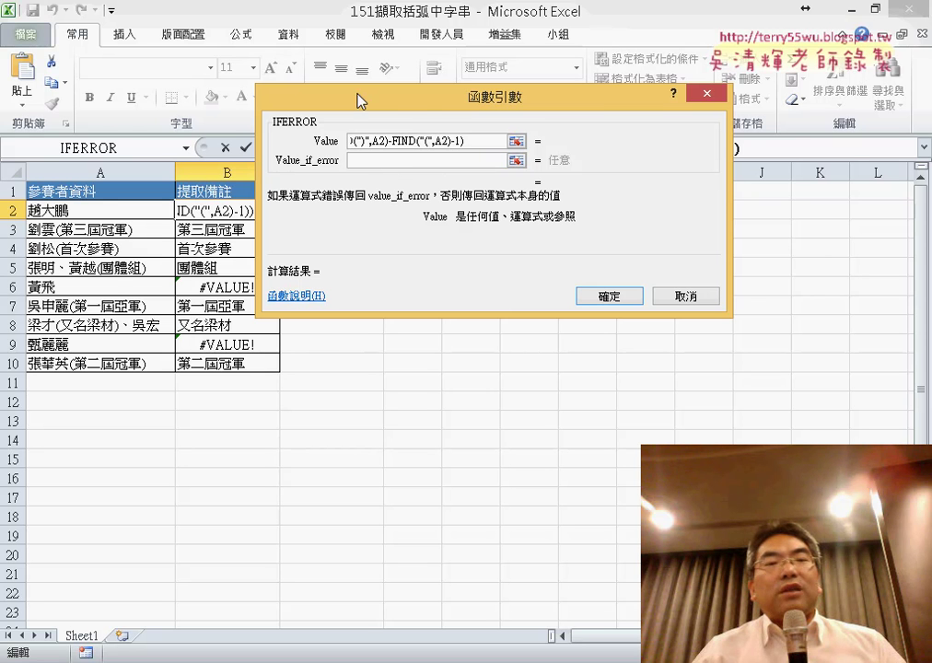
left_click_drag(361, 96, 477, 93)
left_click(501, 159)
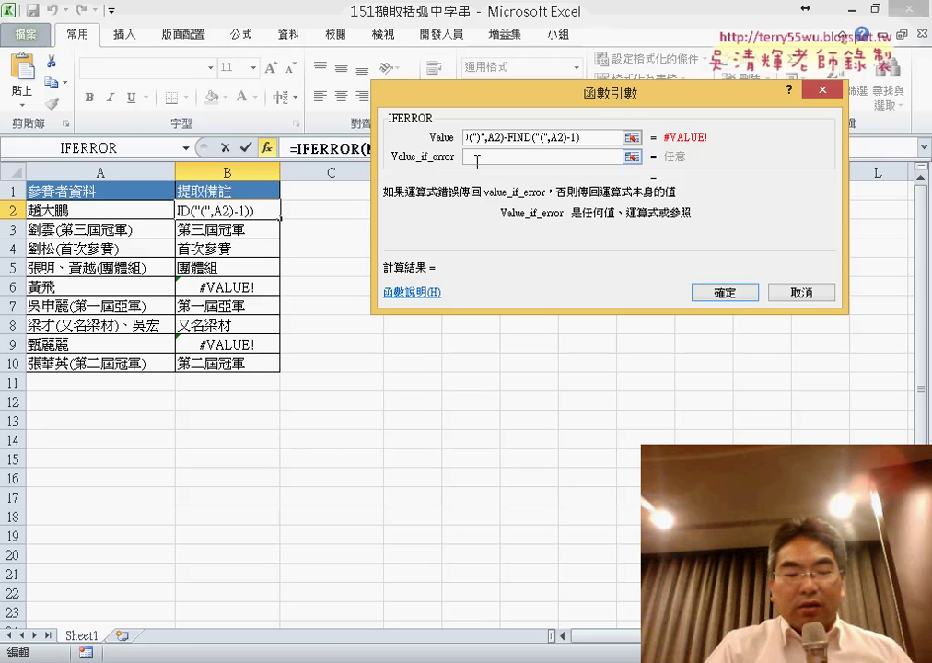
type("\"\"")
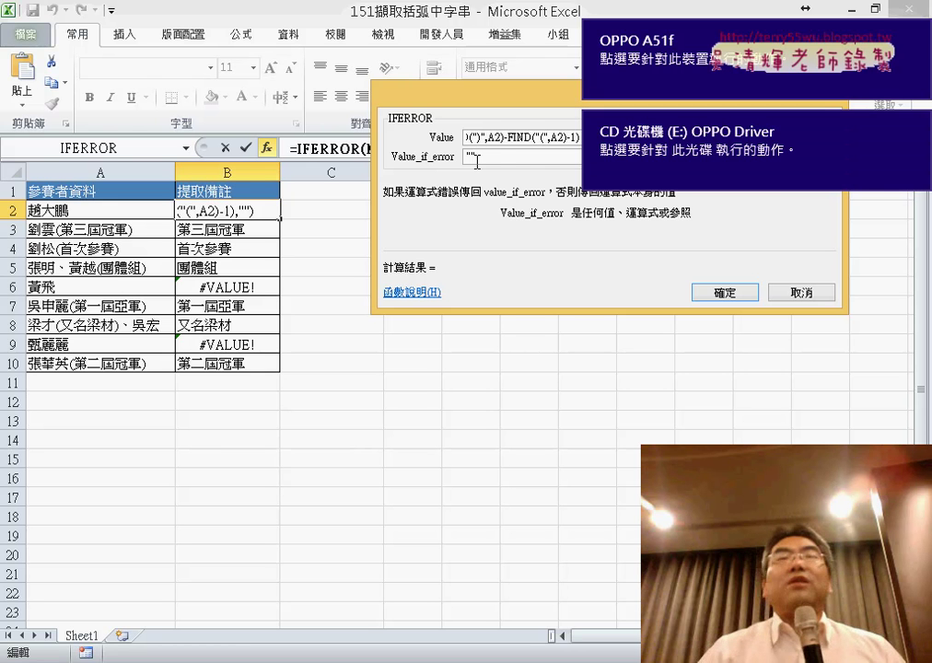
left_click_drag(477, 159, 359, 129)
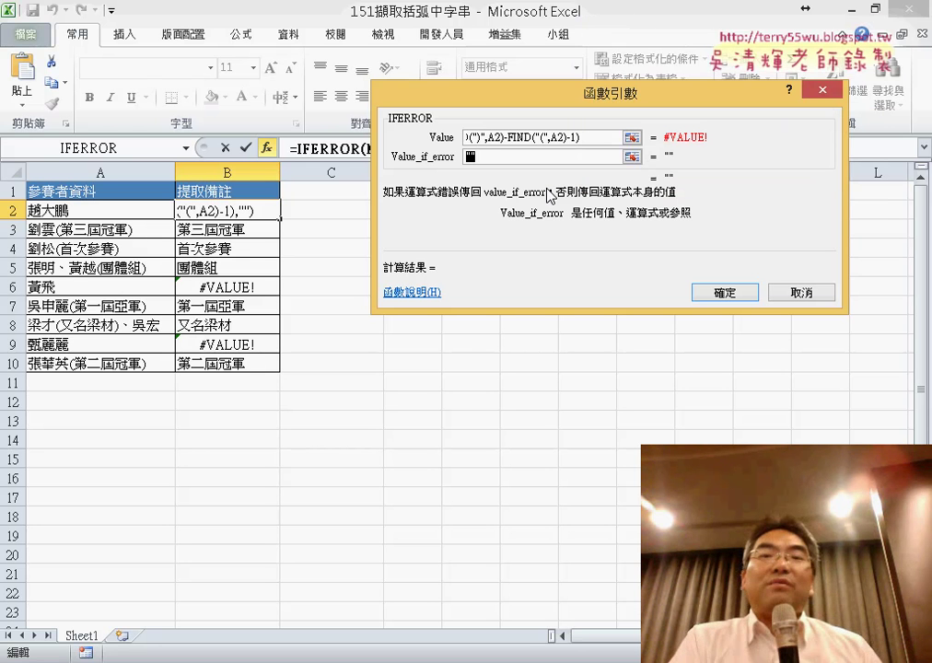
left_click(724, 293)
left_click_drag(279, 218, 279, 371)
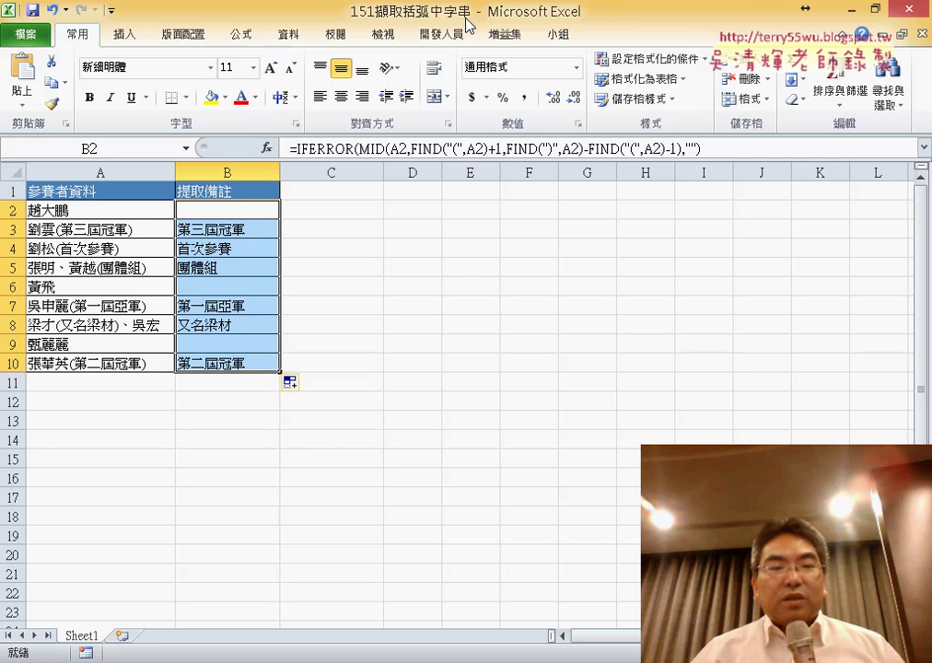
left_click(364, 381)
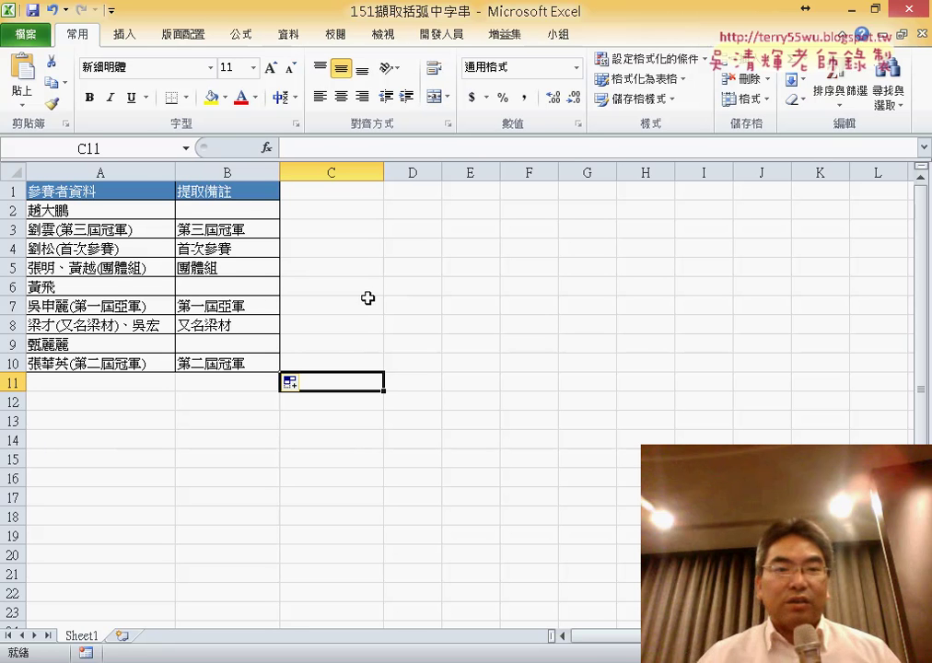
left_click(263, 210)
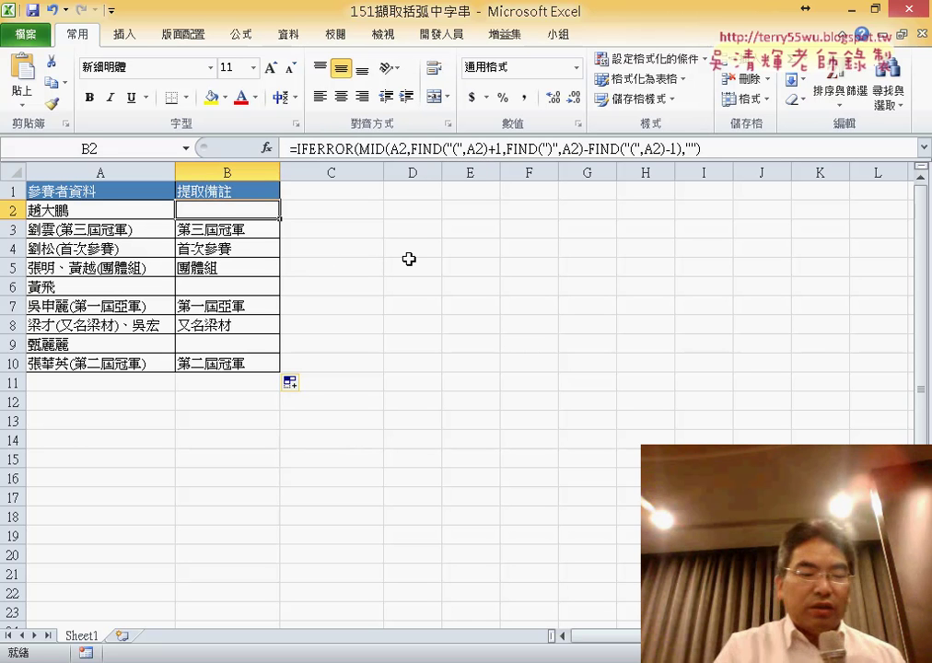
- Undo the IFERROR version, then cut the MID(A2,FIND(...)) text from B2, keeping only '='
key("ctrl+z")
key("ctrl+z")
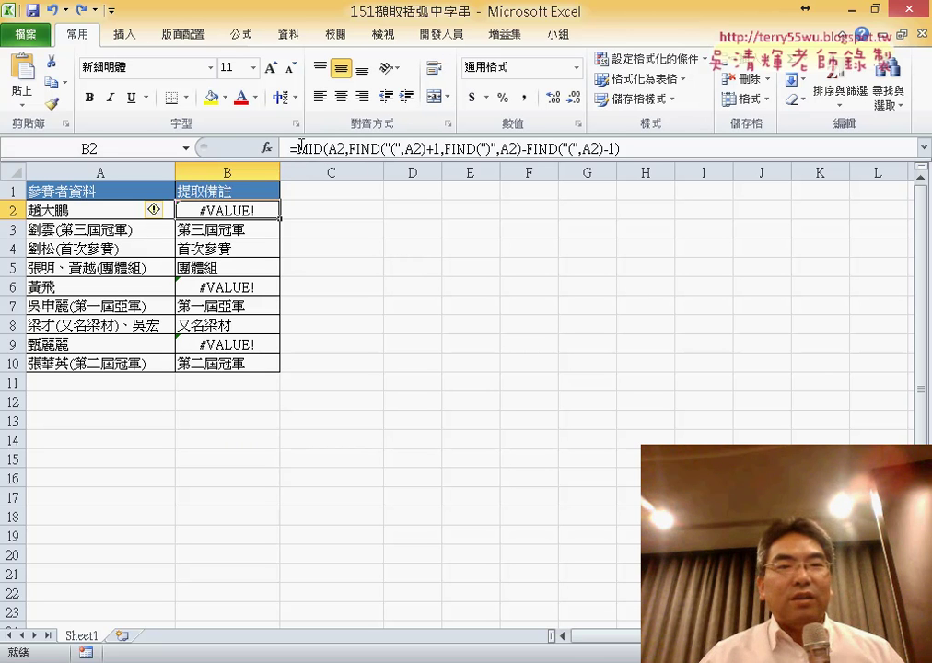
left_click_drag(301, 148, 682, 148)
right_click(597, 150)
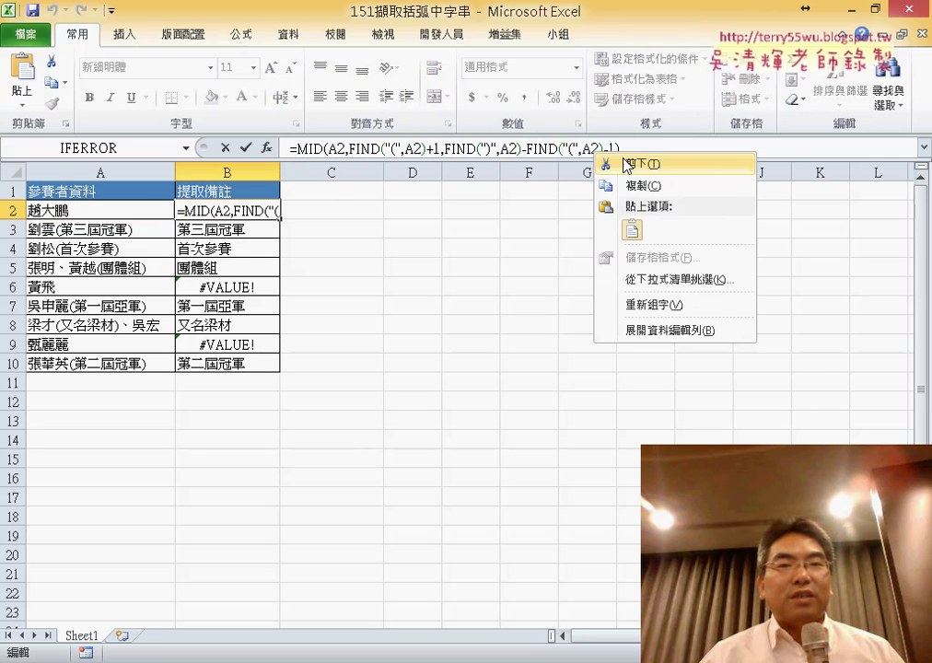
left_click(626, 164)
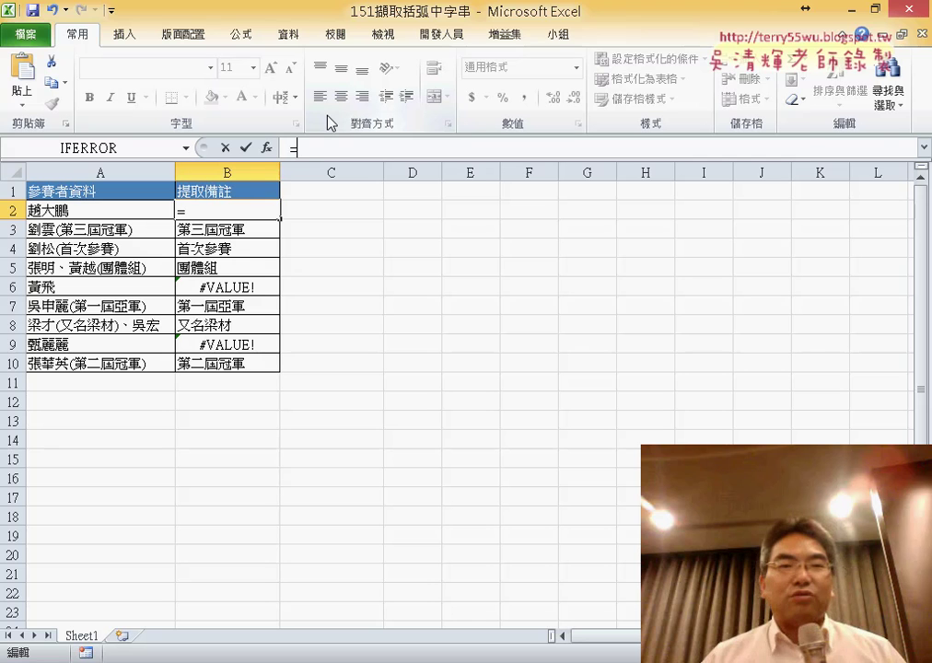
- Start an IF function in B2 with the logical test ISERROR(pasted MID formula)
left_click(266, 148)
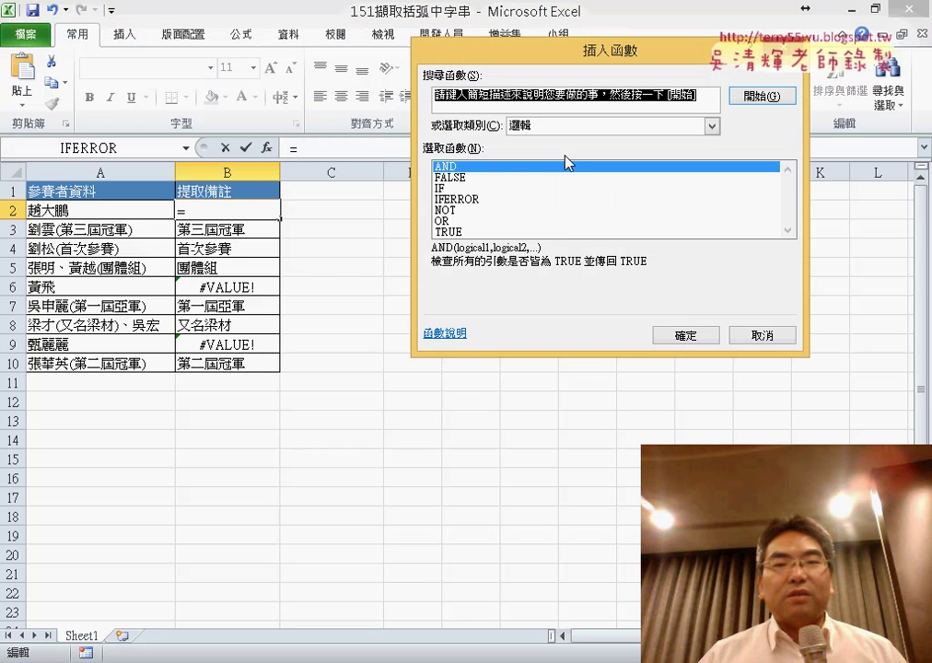
double_click(452, 188)
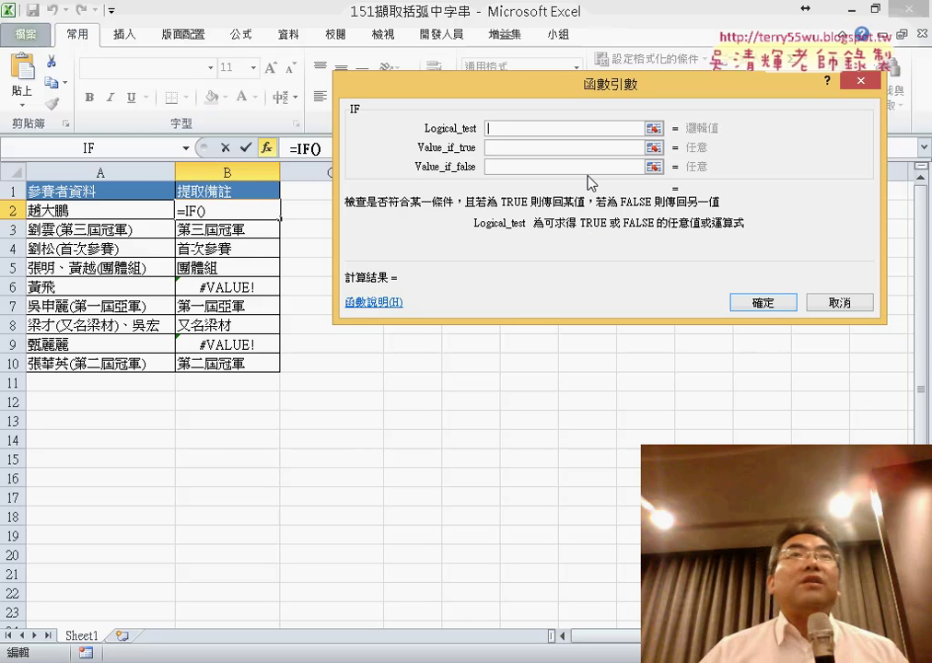
type("i")
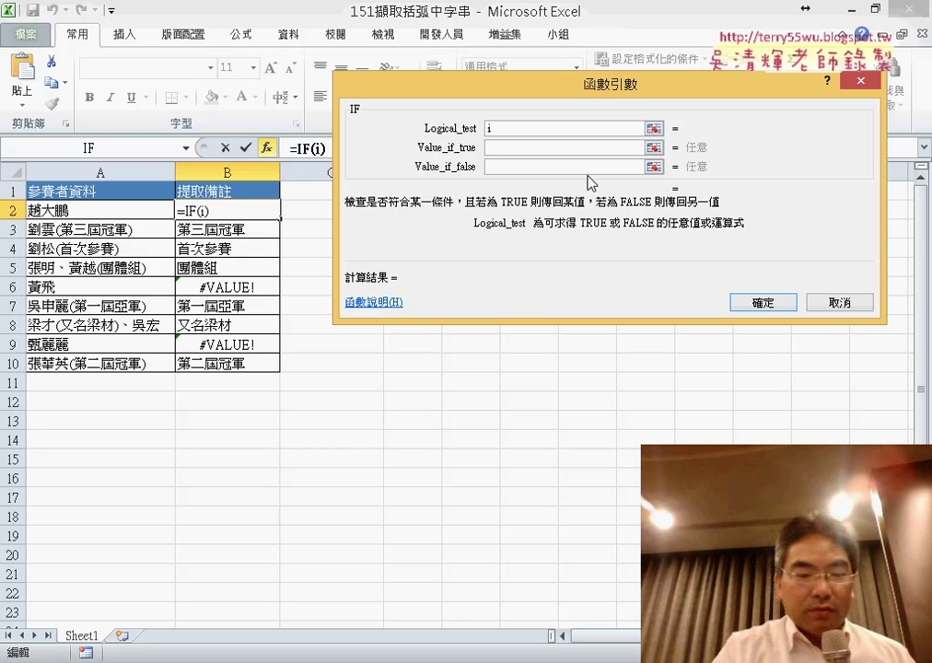
type("s")
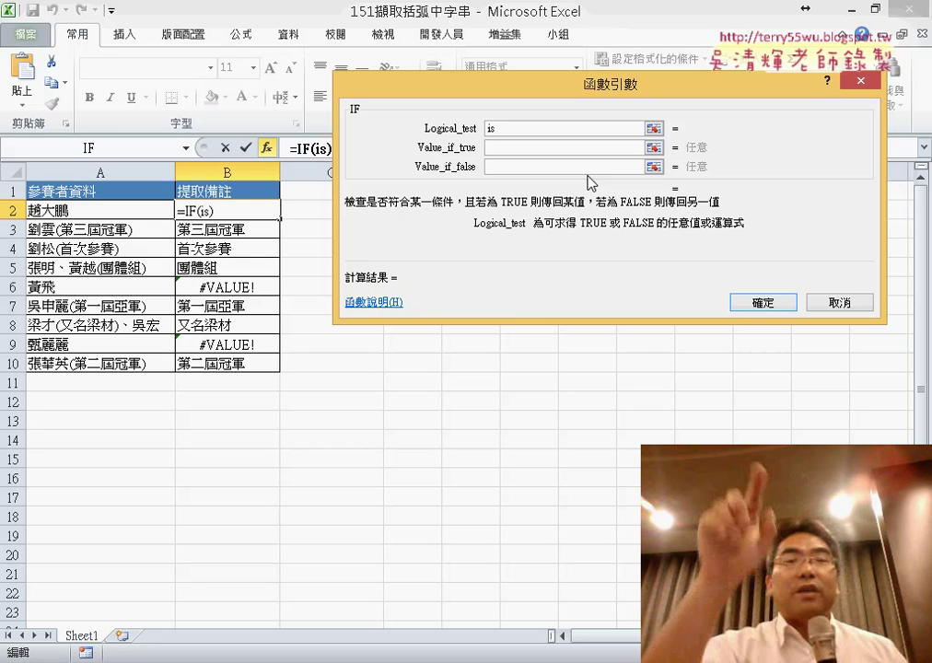
type("e")
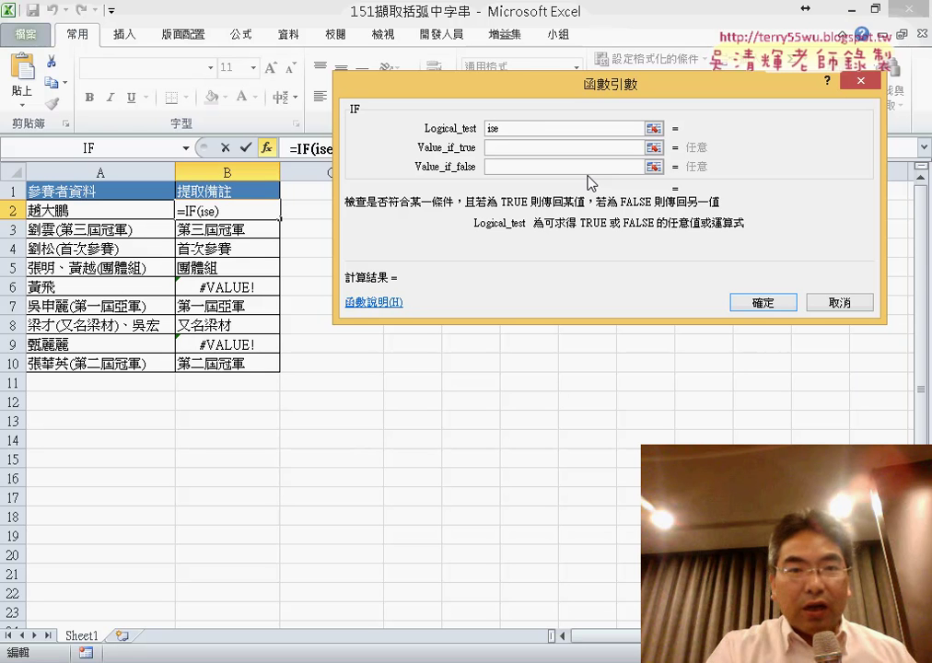
type("rror")
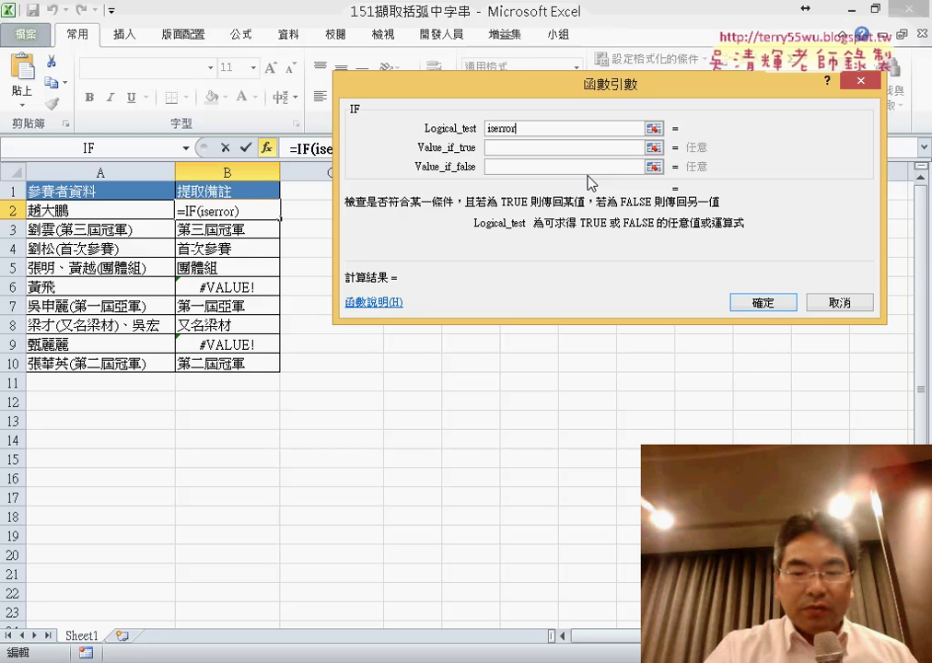
type("()")
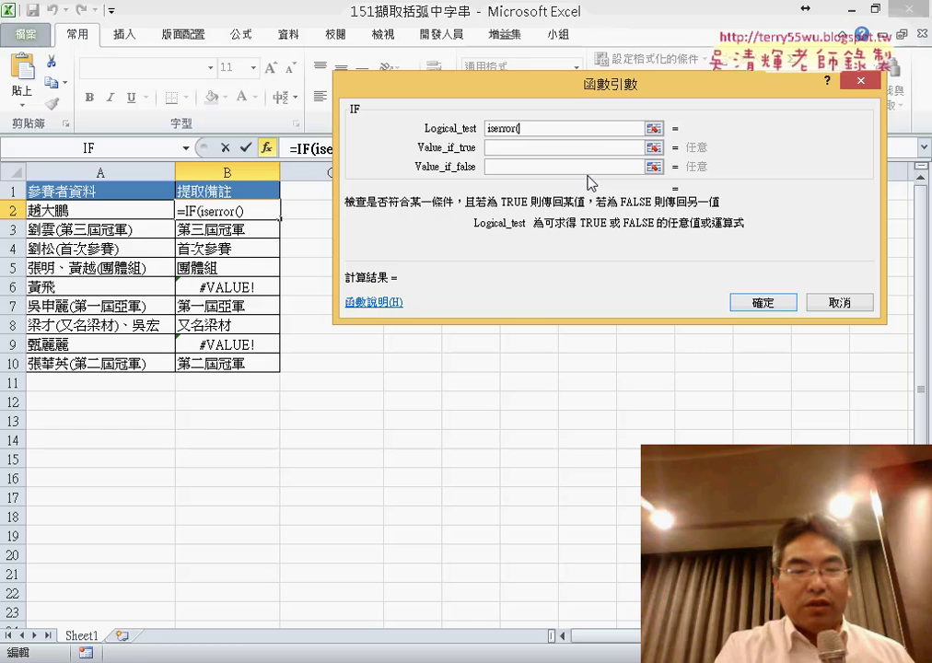
key("ctrl+v")
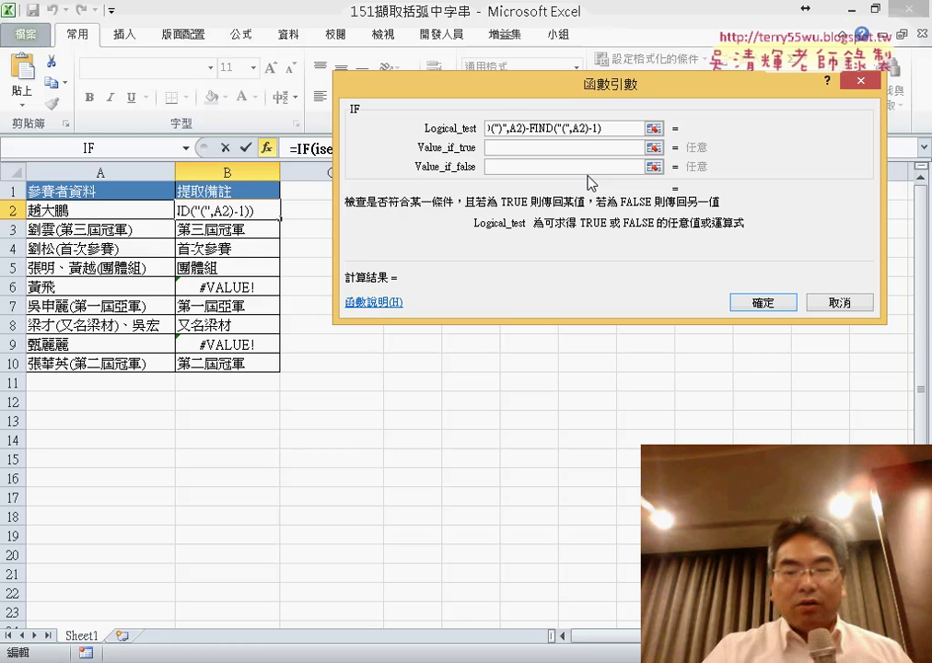
type(")")
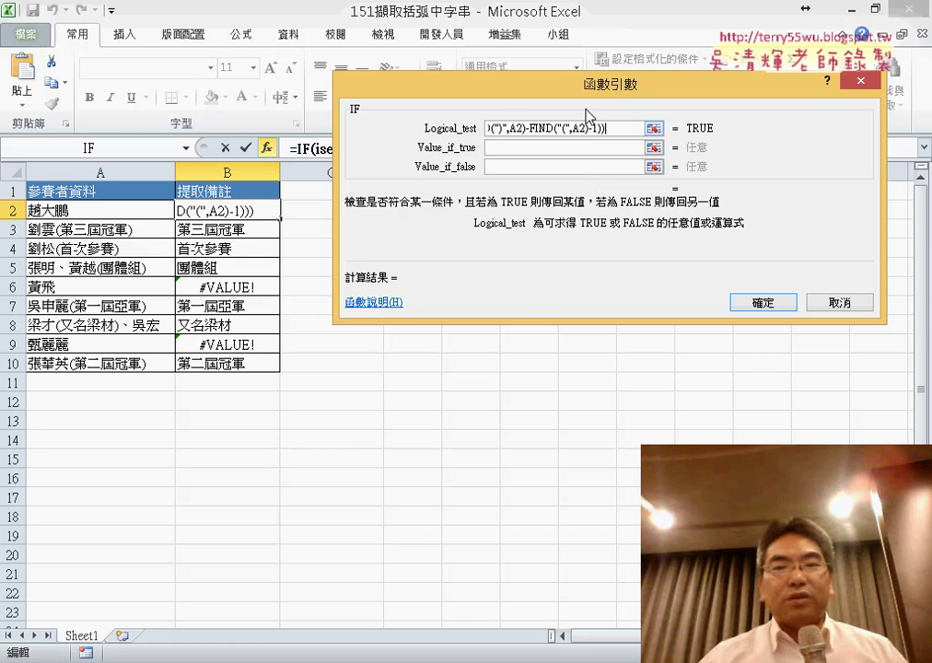
mouse_move(616, 129)
left_mouse_down()
mouse_move(517, 135)
mouse_move(330, 110)
left_mouse_up()
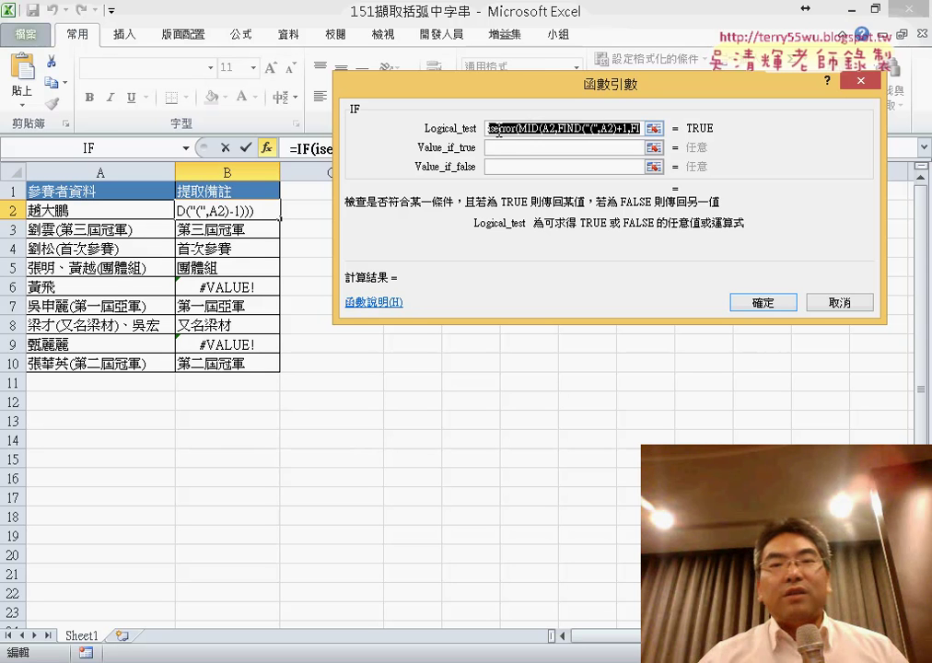
key("Left")
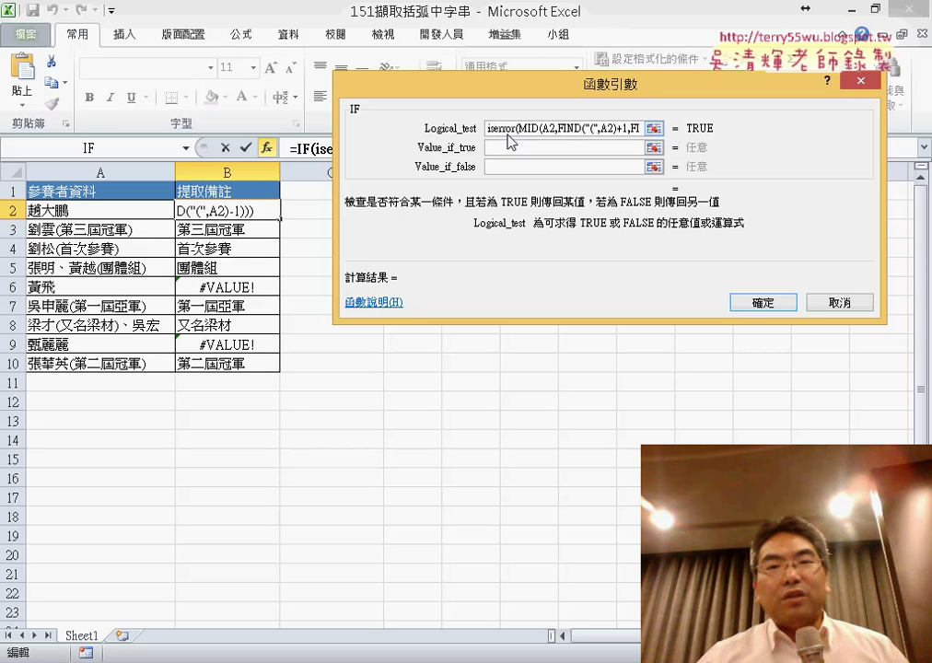
double_click(505, 132)
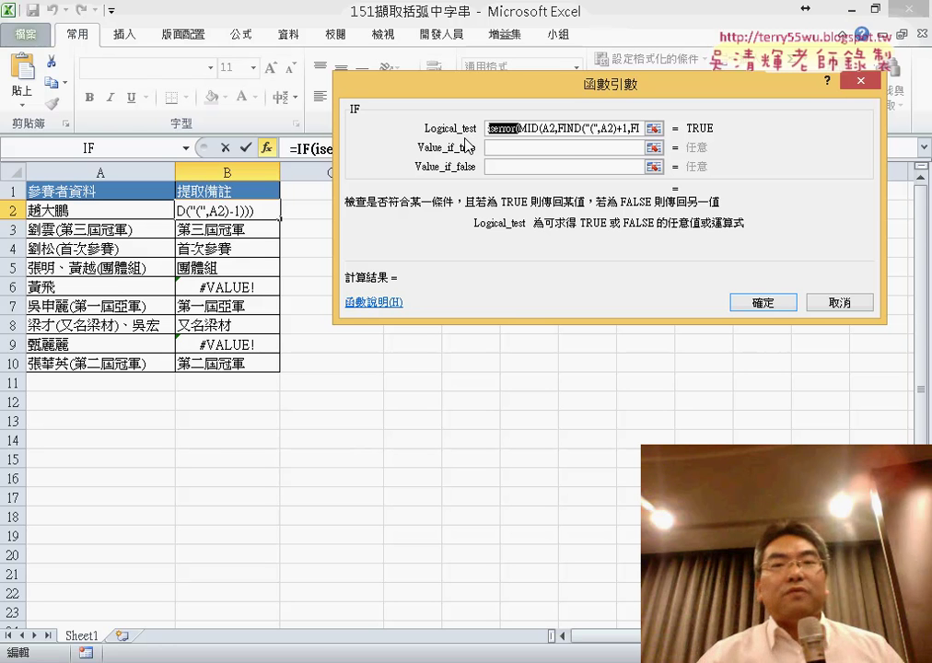
- Set Value_if_true to "" and Value_if_false to the pasted MID expression, then confirm with 確定
left_click(543, 148)
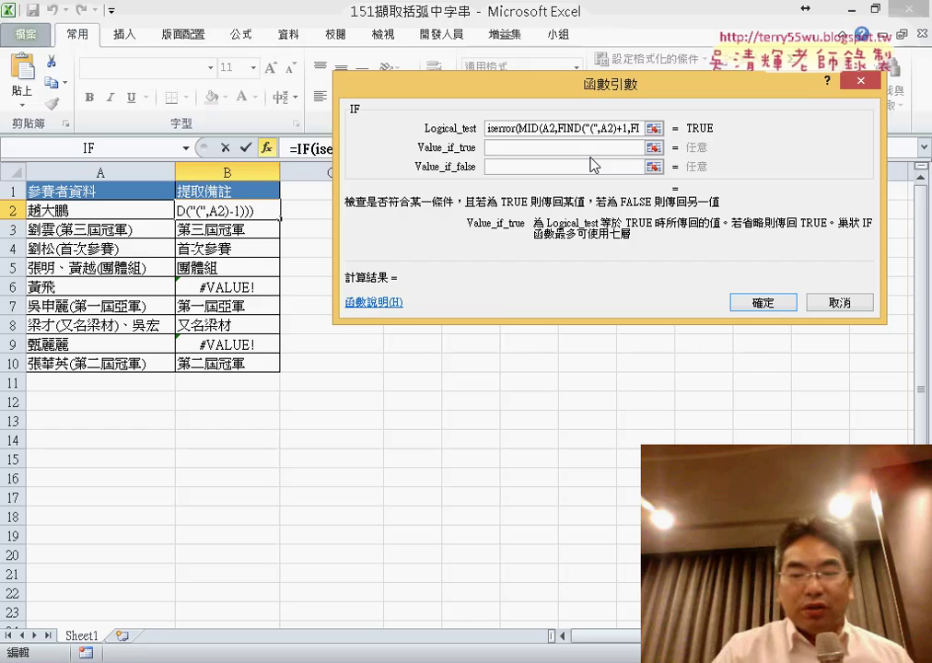
type("\"")
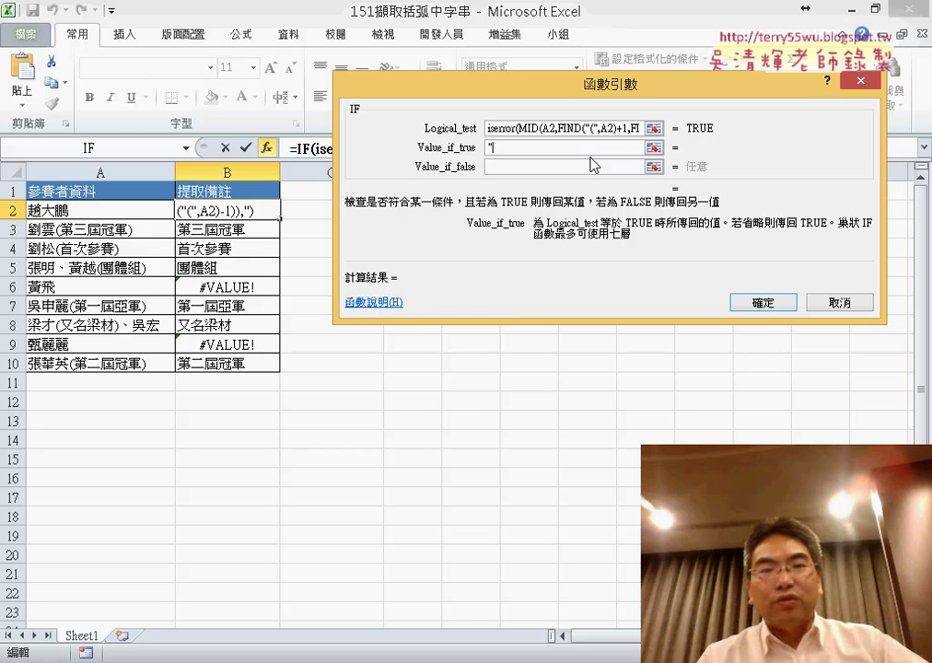
type("\"")
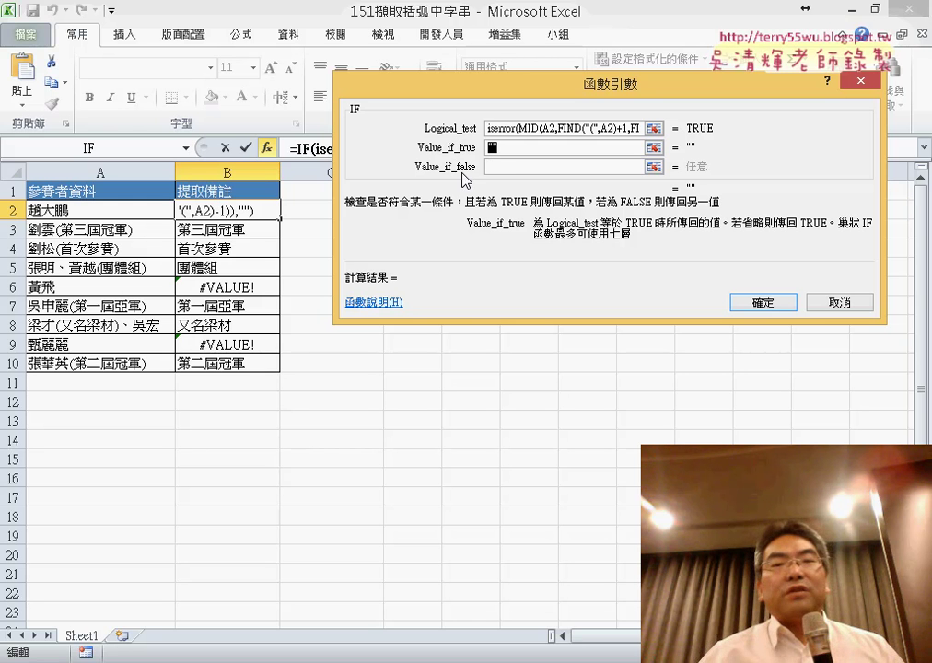
left_click(513, 168)
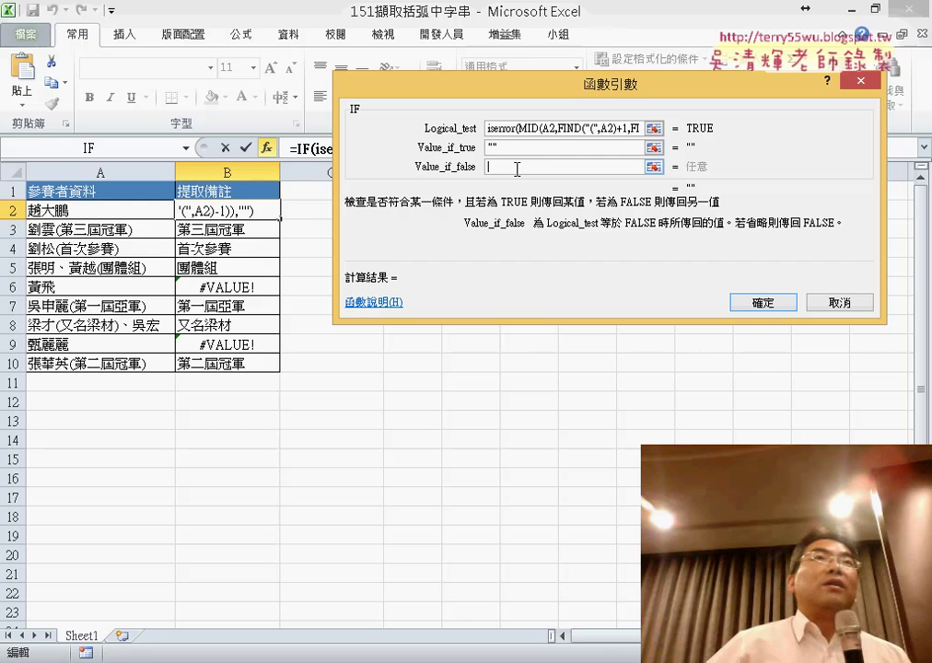
left_click(517, 168)
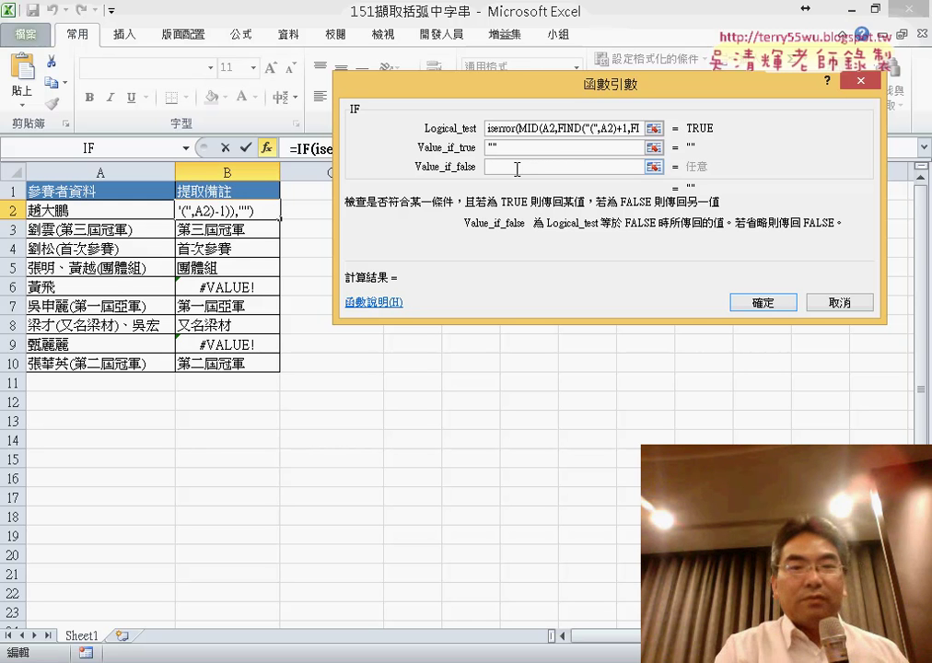
key("ctrl+v")
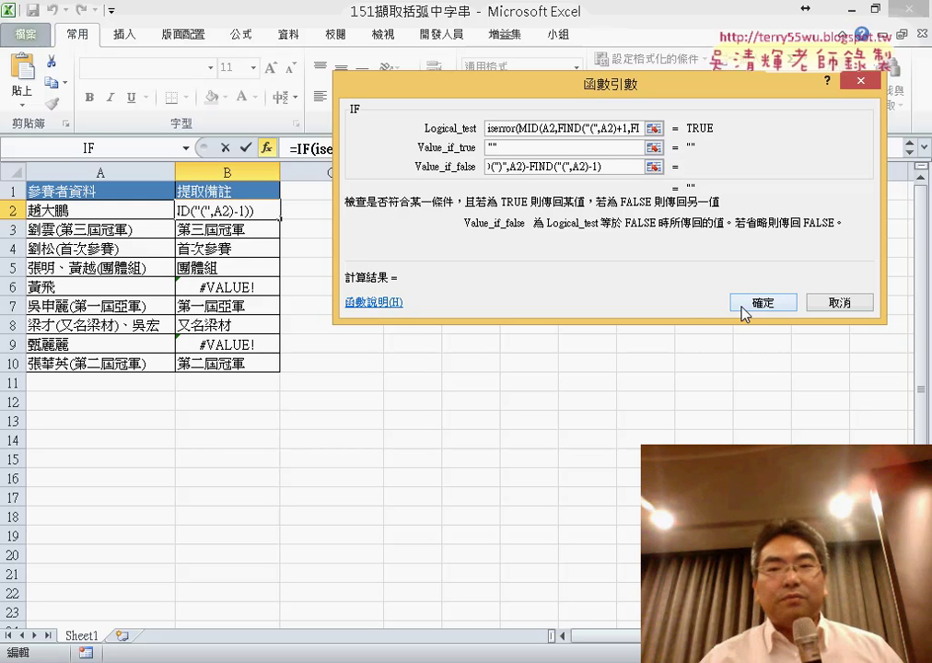
left_click(745, 309)
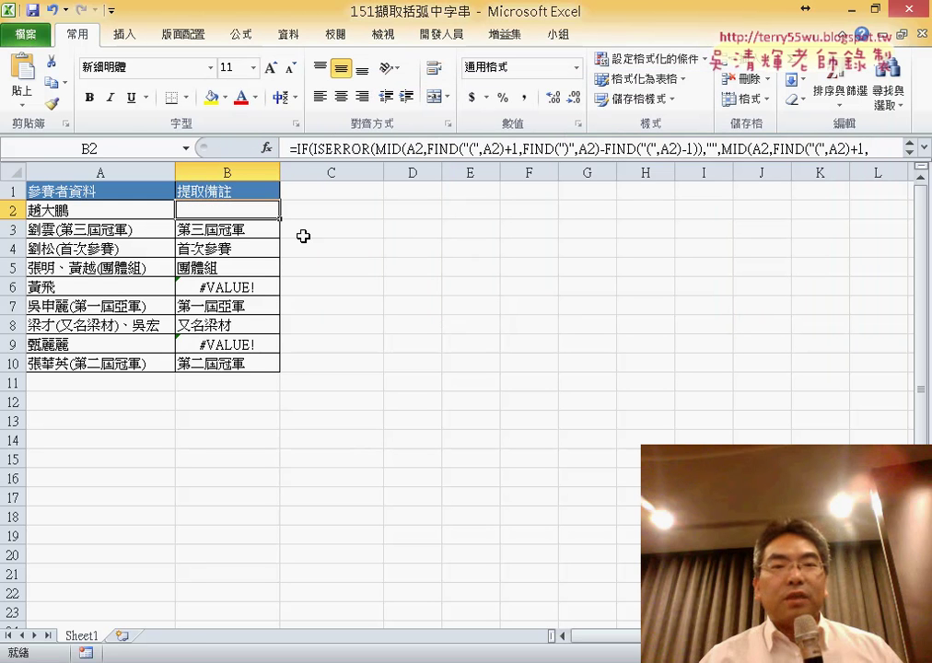
- Fill the IF(ISERROR) formula through B10, review it in the expanded formula bar, and close the workbook
left_click_drag(285, 221, 284, 372)
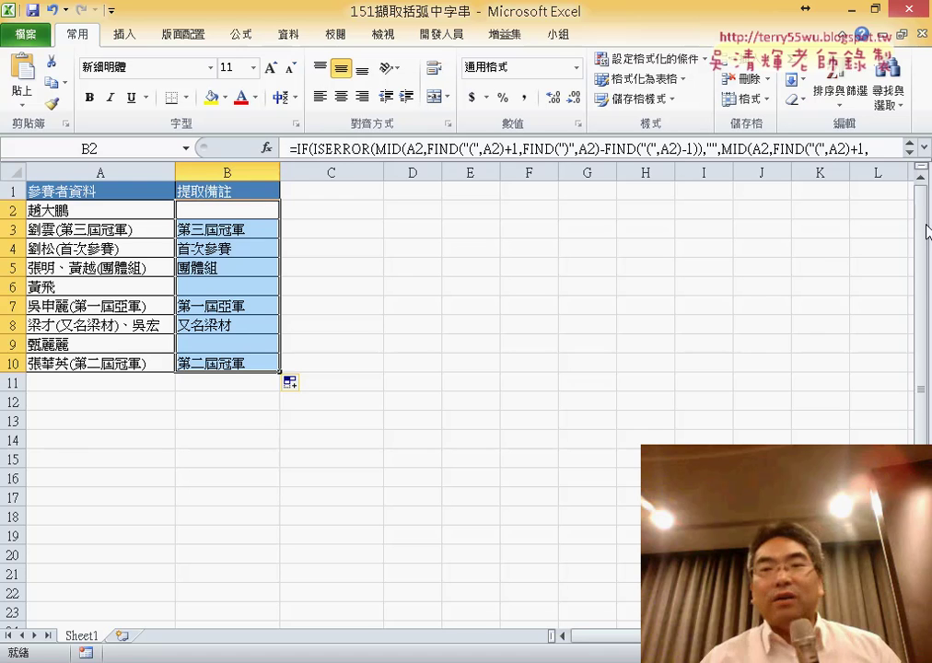
left_click(908, 147)
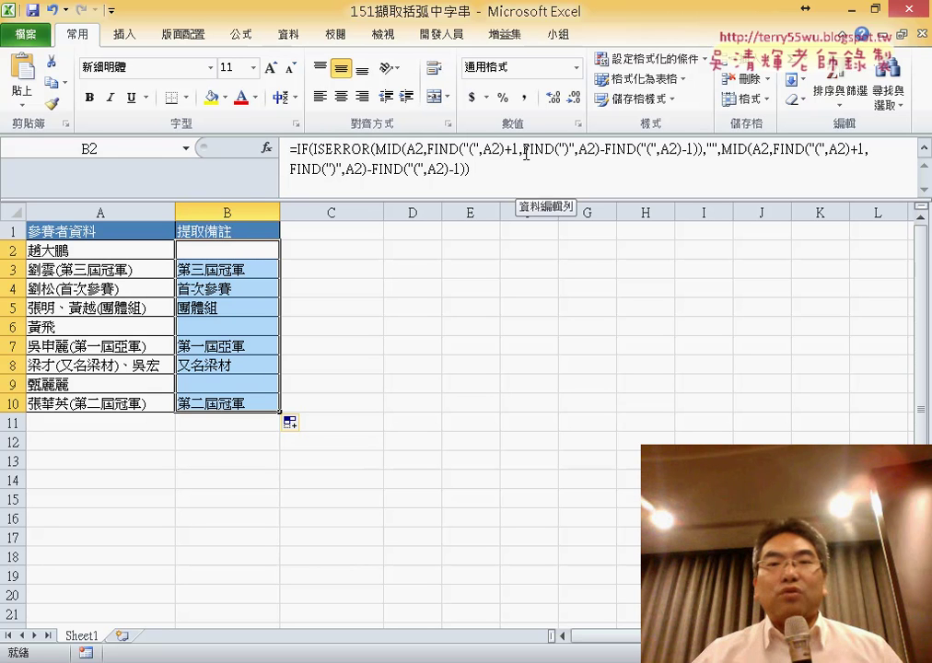
left_click_drag(522, 150, 589, 150)
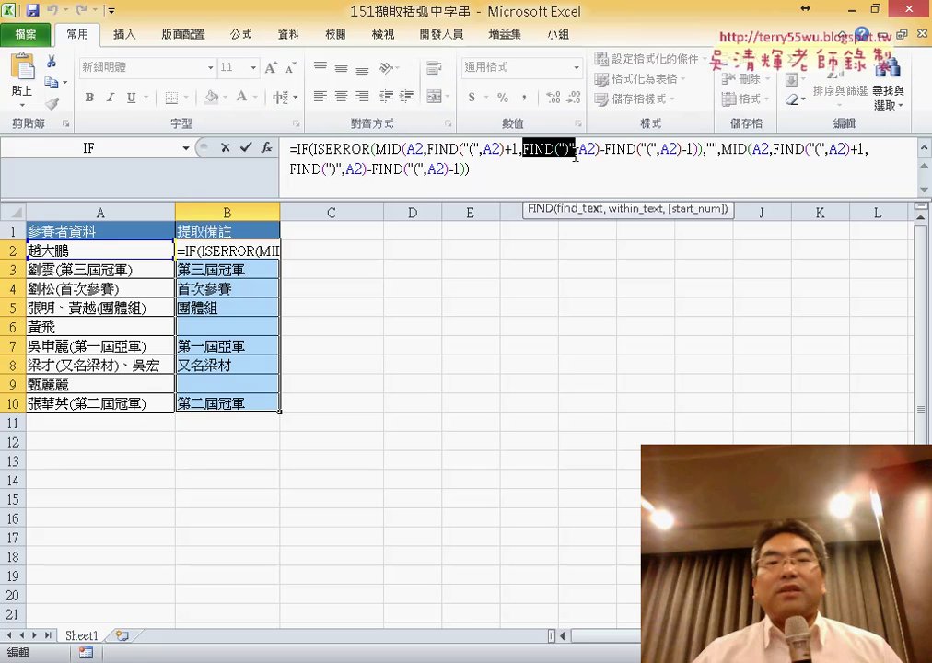
left_click_drag(376, 149, 706, 148)
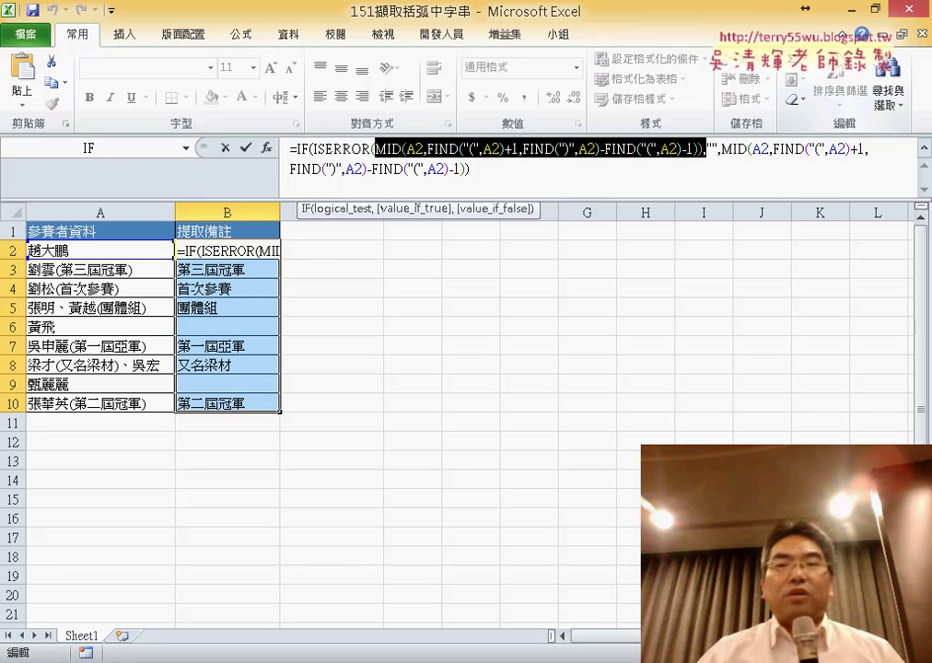
left_click(910, 12)
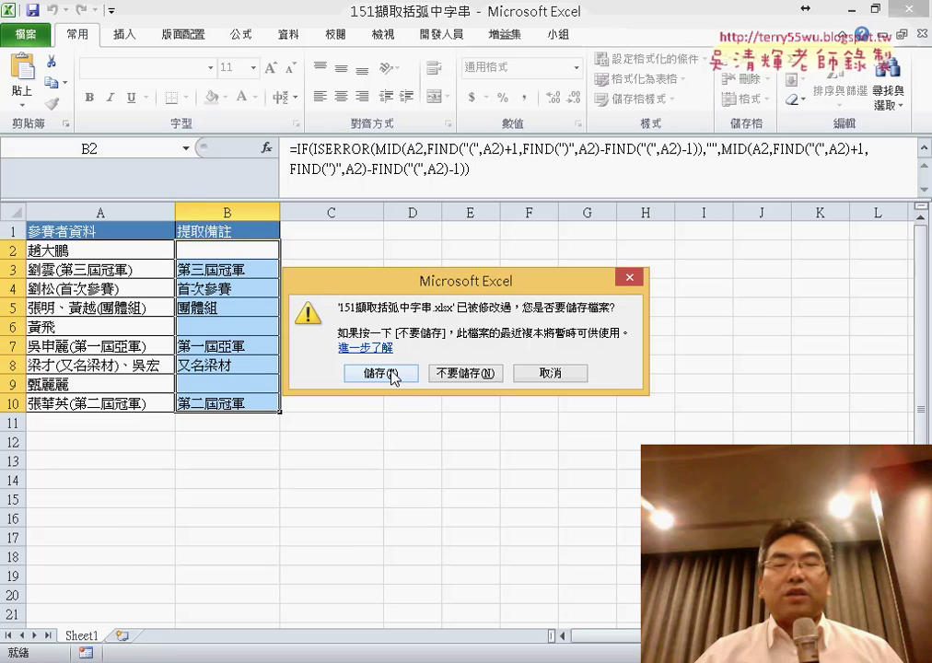
- Cancel the save prompt and open 152分別擷取長寬高 from the 01文字與資料函數 folder
left_click(538, 374)
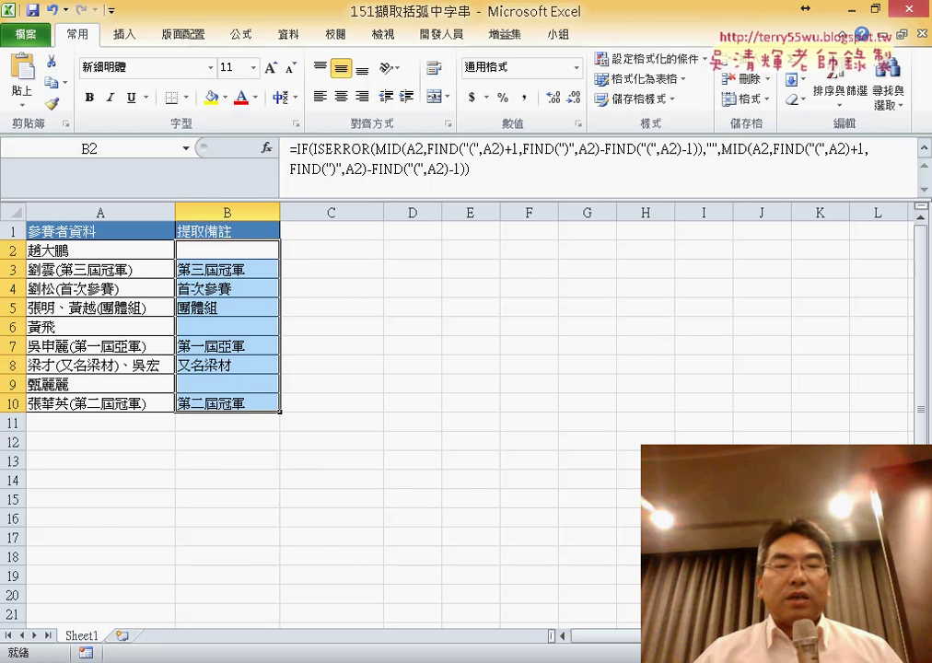
left_click(323, 516)
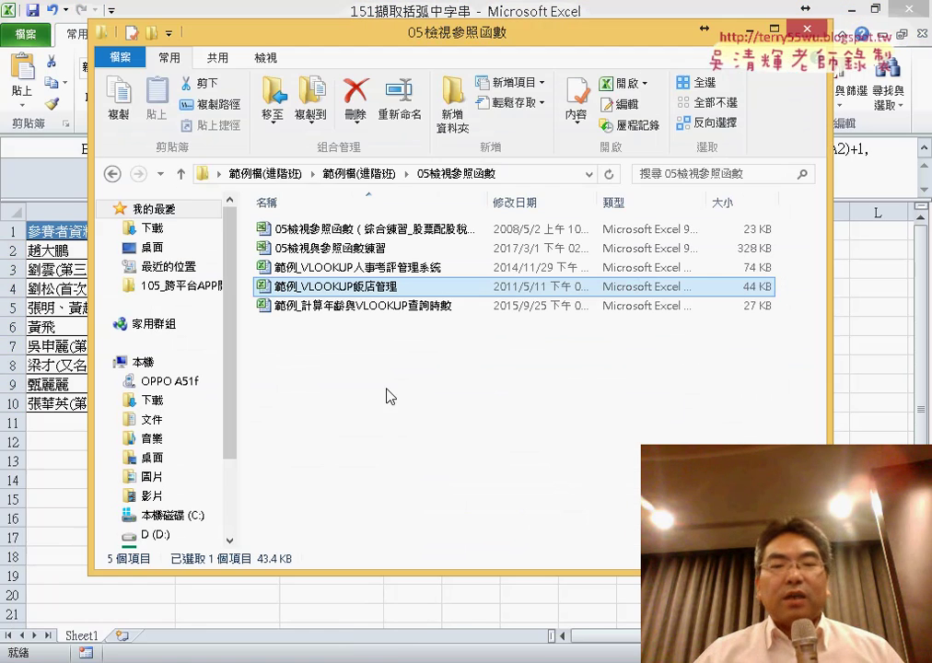
left_click(112, 174)
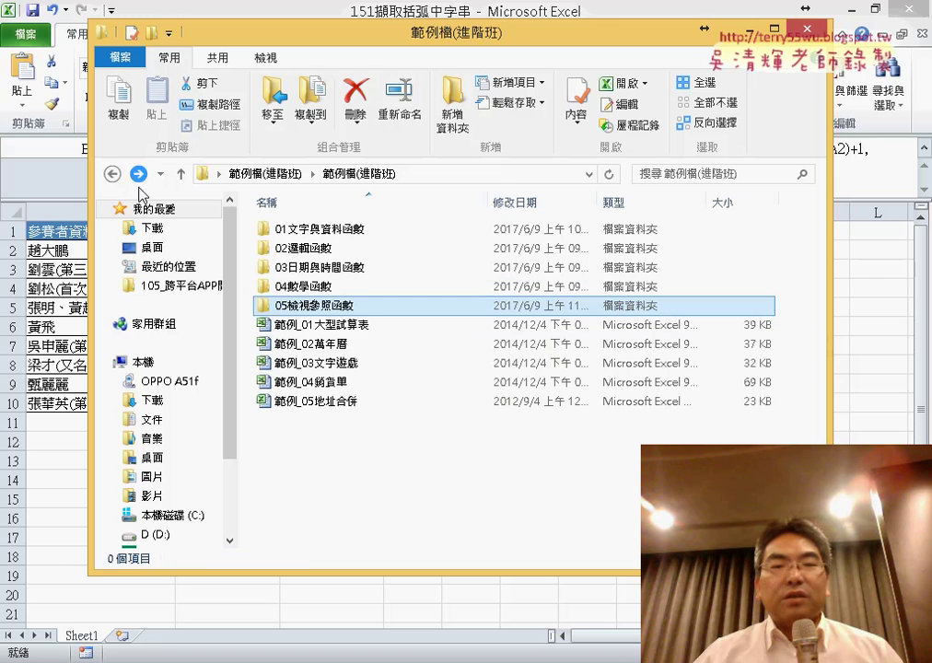
left_click(325, 237)
double_click(324, 237)
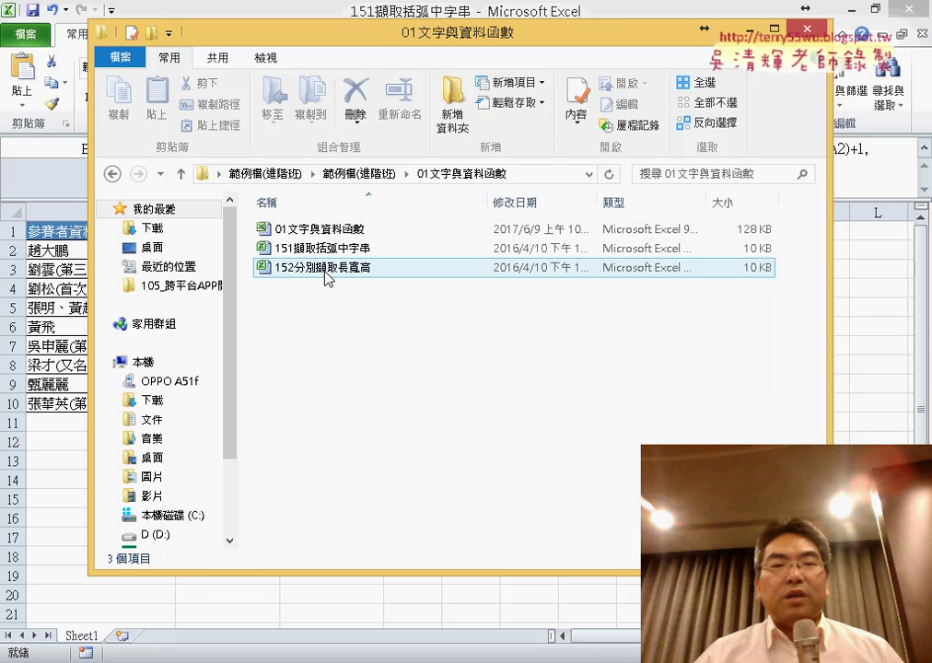
double_click(324, 269)
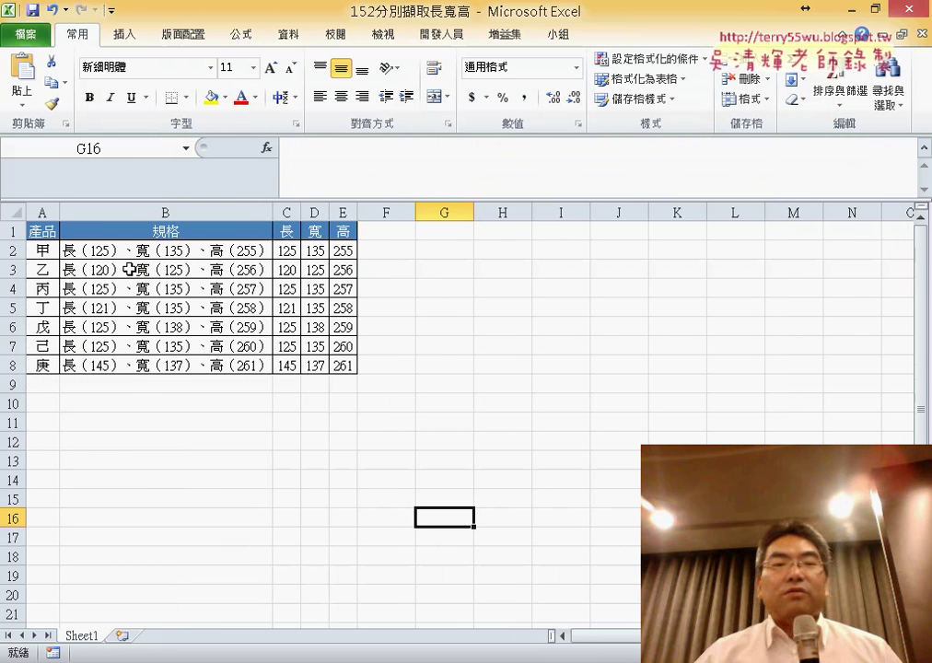
left_click(183, 214)
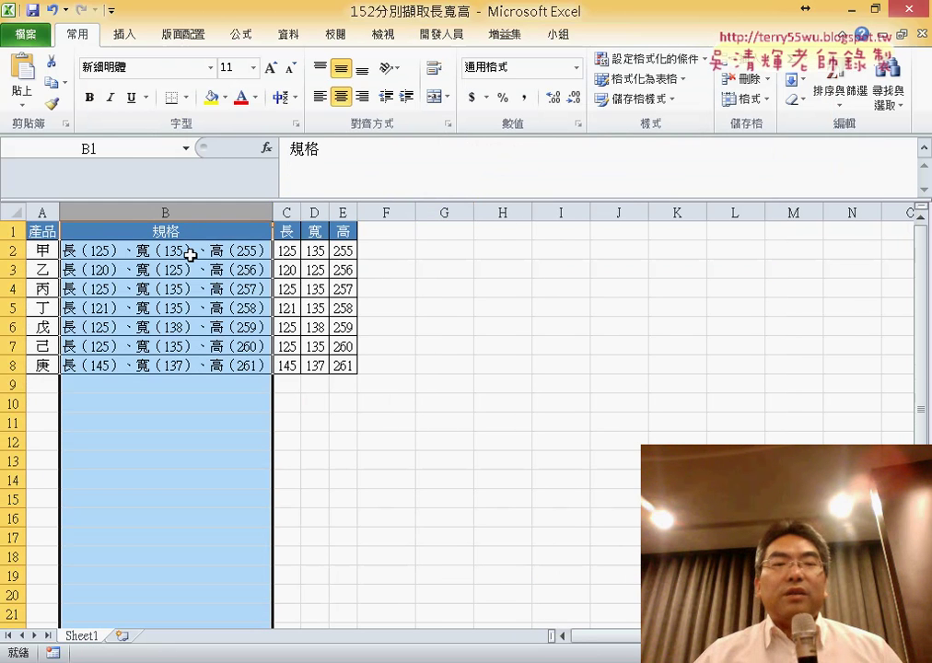
left_click_drag(187, 252, 196, 364)
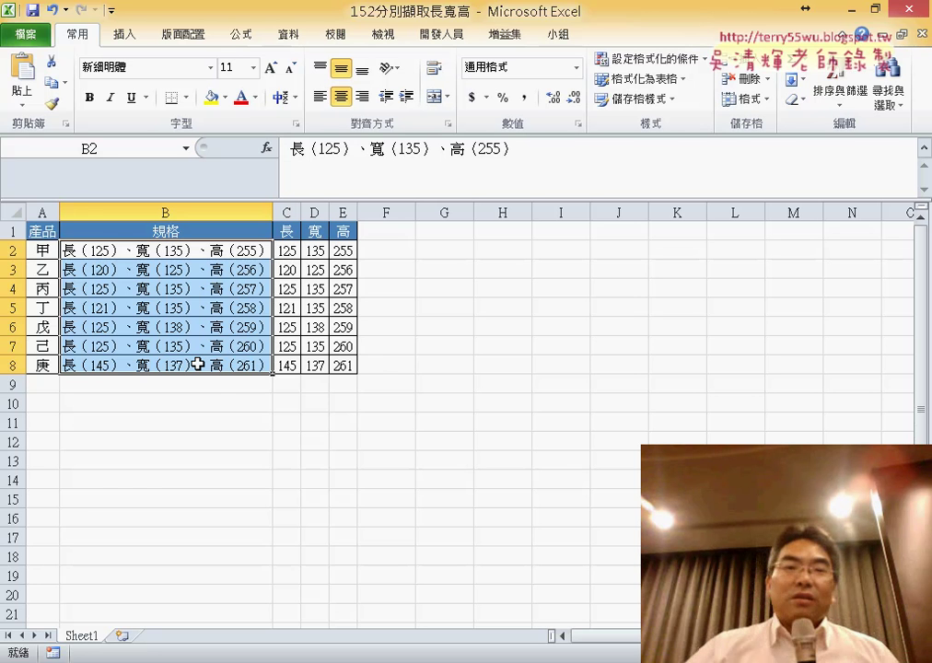
left_click(288, 255)
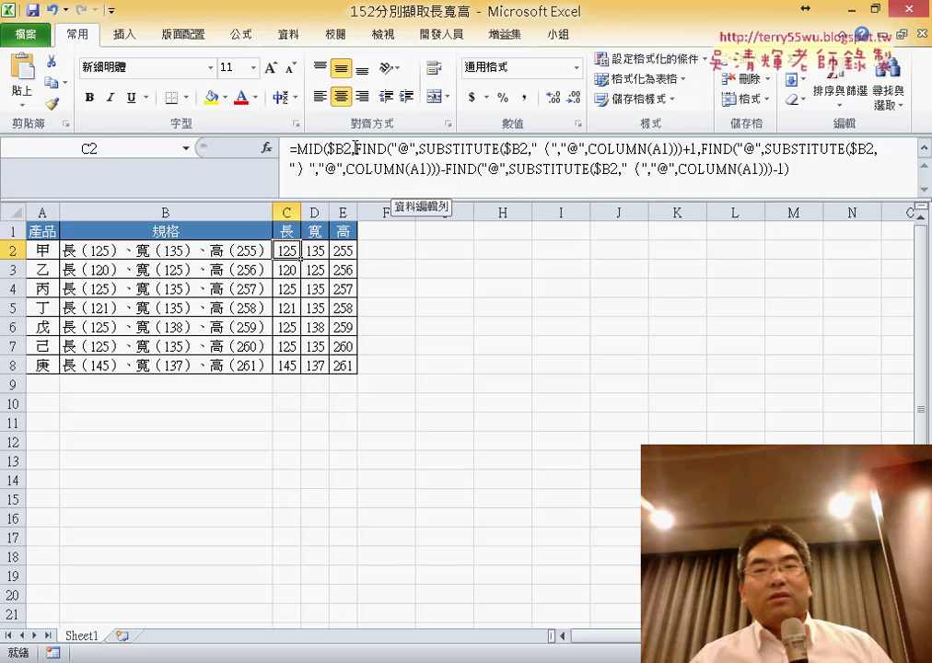
left_click_drag(289, 251, 348, 366)
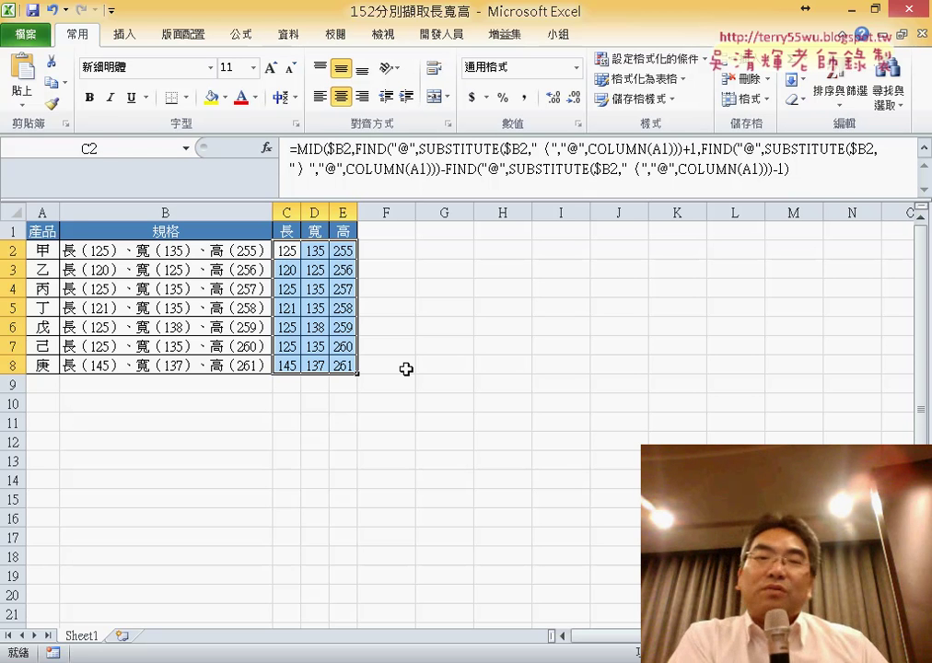
- Delete the 長, 寬, 高 values in C2:E8, then inspect B2's 規格 text without changing it
key("Delete")
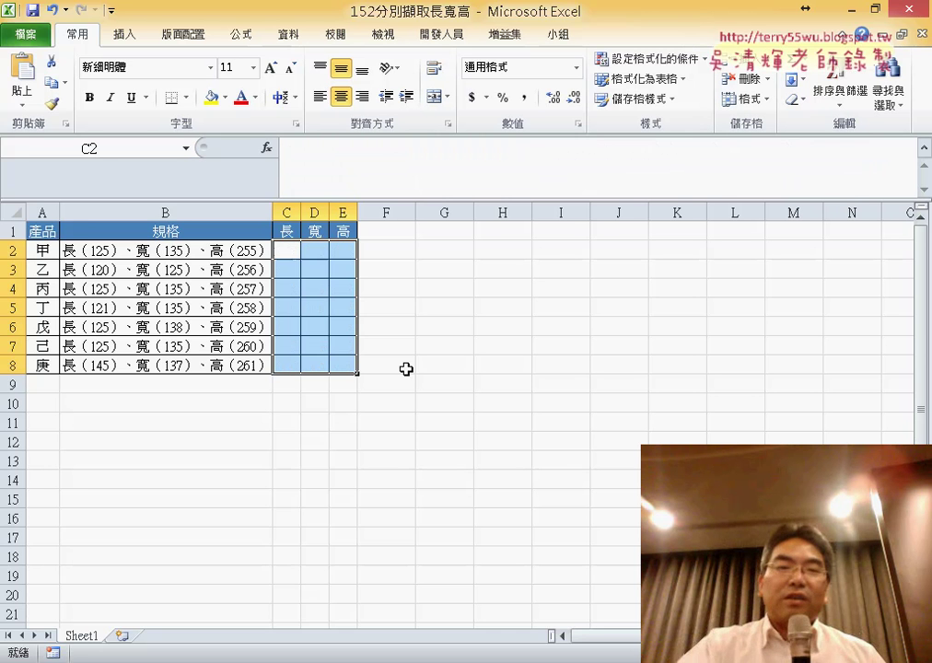
left_click(924, 152)
left_click(515, 327)
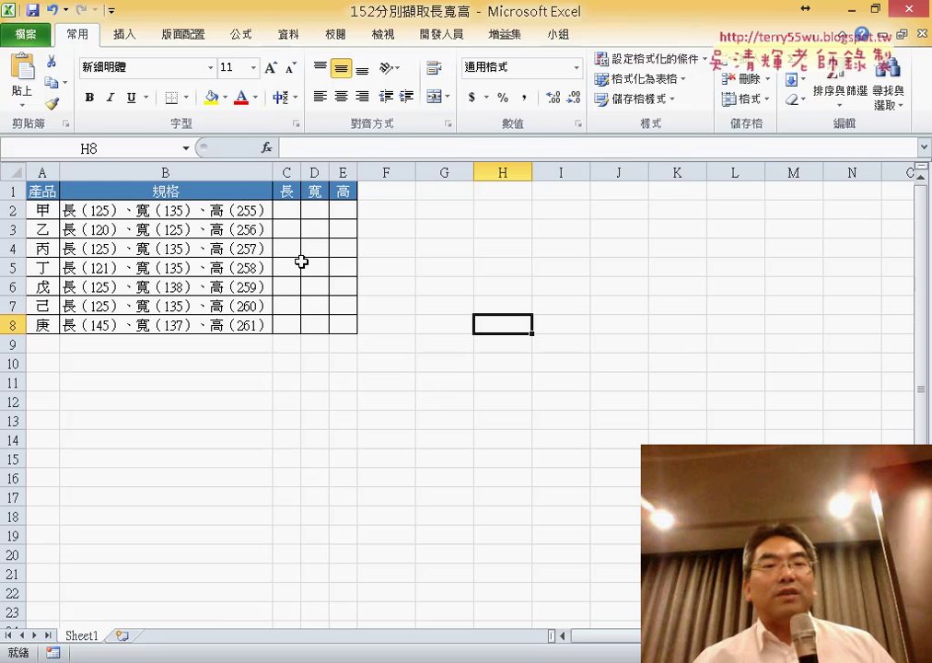
left_click_drag(280, 216, 348, 216)
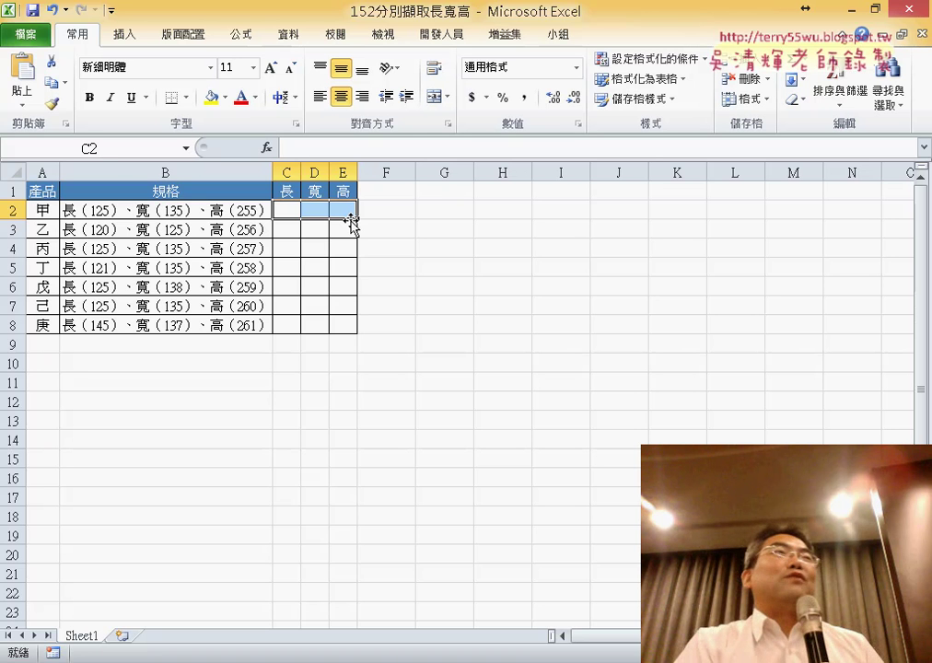
left_click(87, 212)
double_click(88, 212)
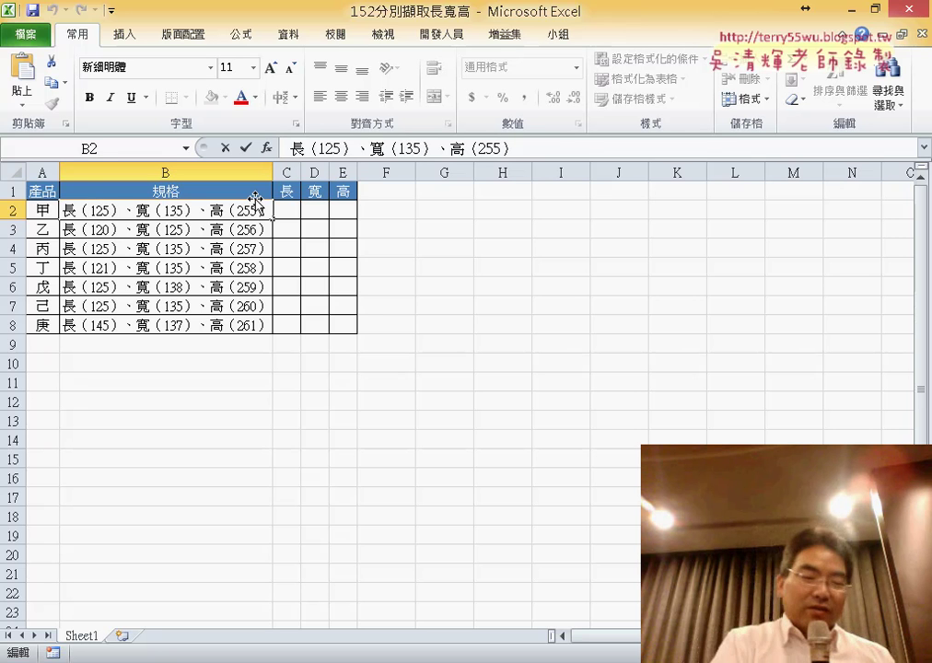
left_click(410, 326)
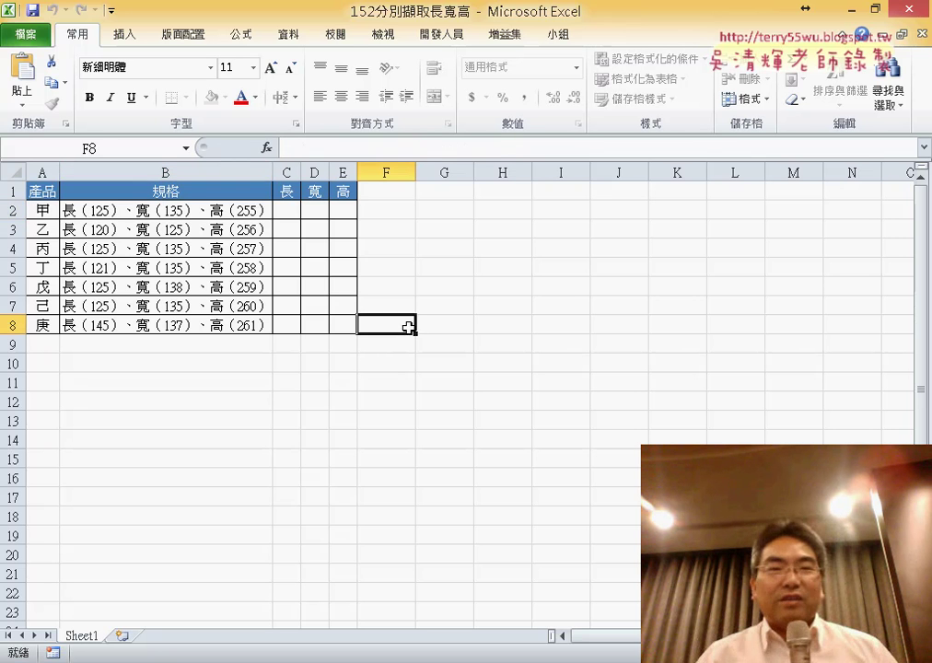